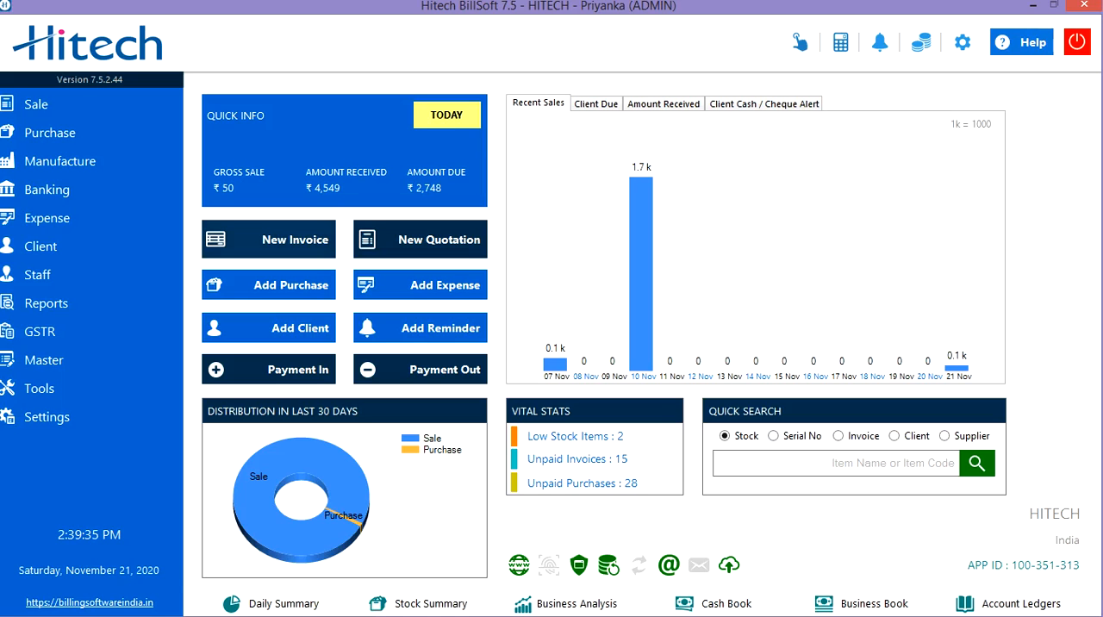
- Start a new sale invoice of type GST and set its invoice number to GST-120
left_click(73, 104)
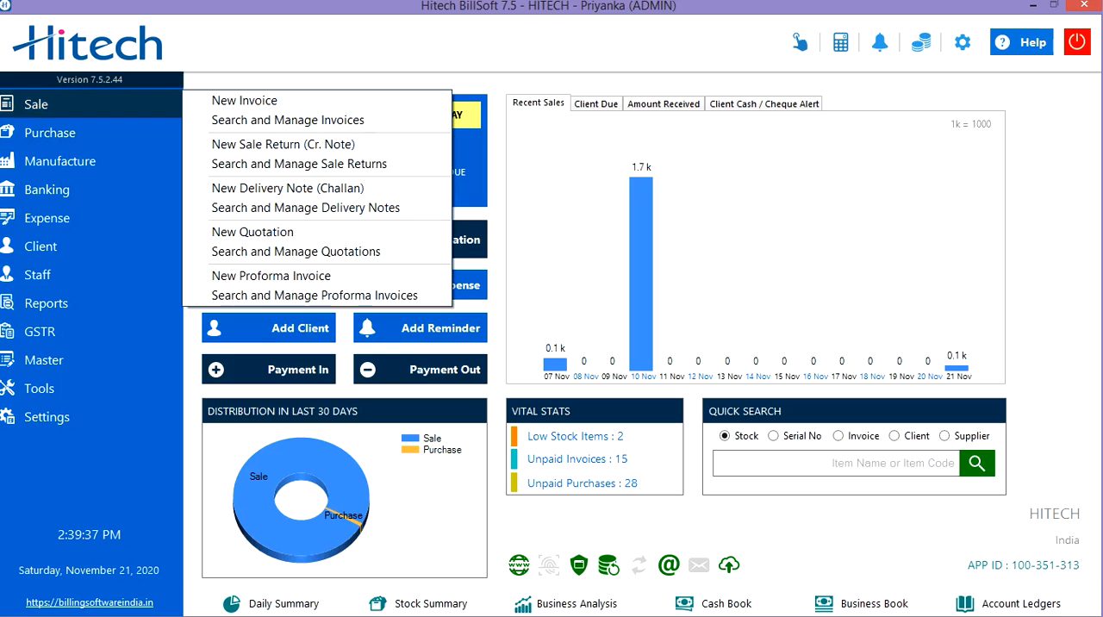
left_click(244, 100)
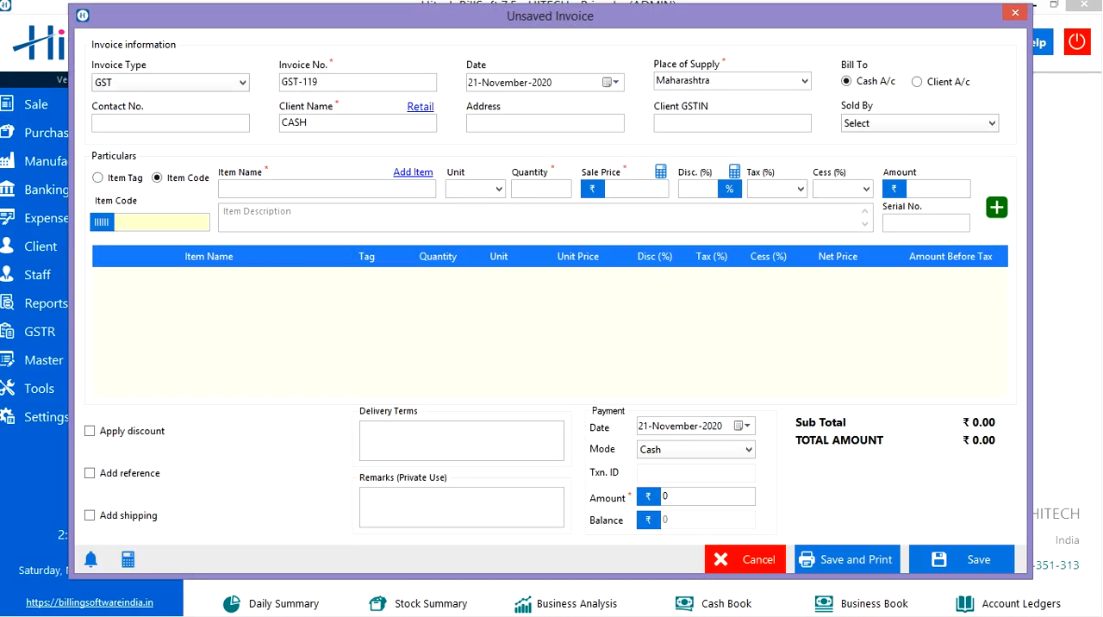
left_click(242, 82)
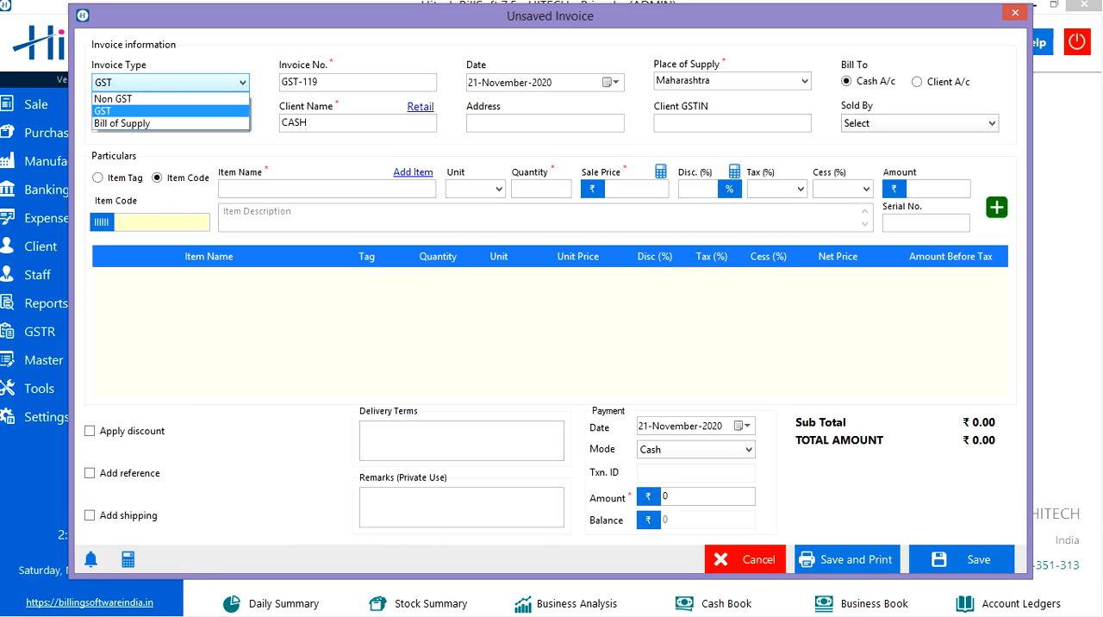
key("Return")
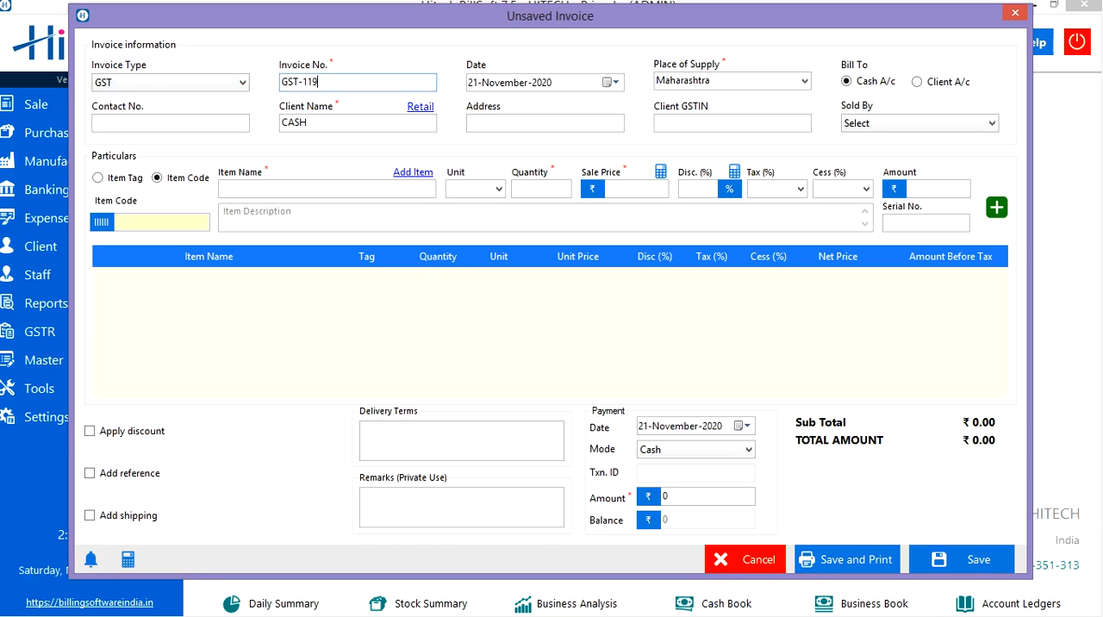
key("BackSpace")
key("BackSpace")
type("20")
- Set the invoice date to 18 December 2020 and the place of supply to Madhya Pradesh
left_click(610, 83)
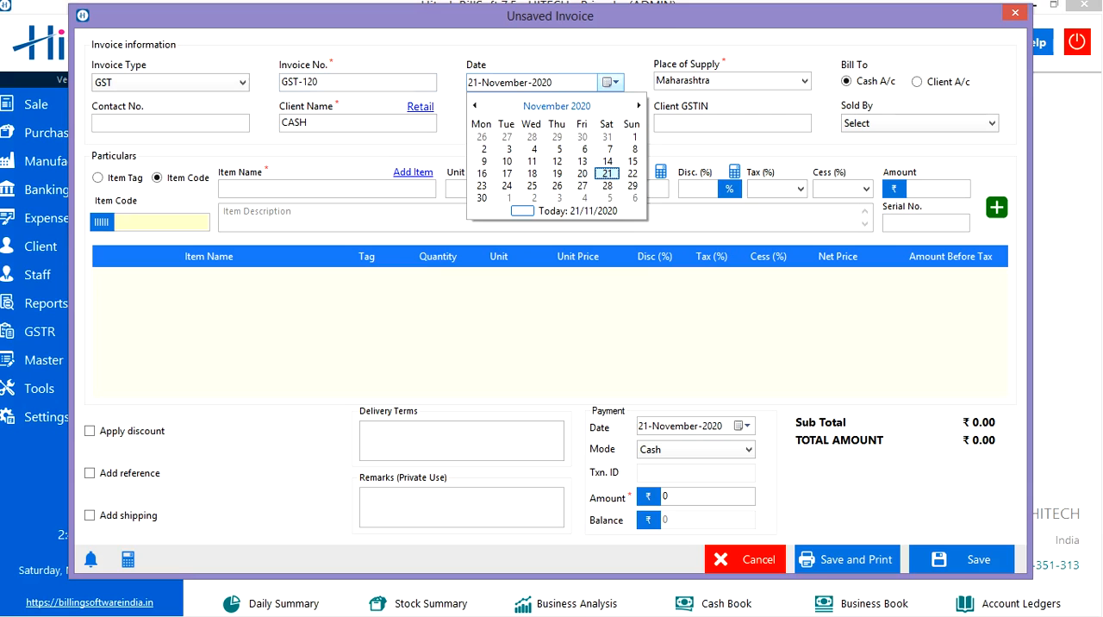
left_click(638, 105)
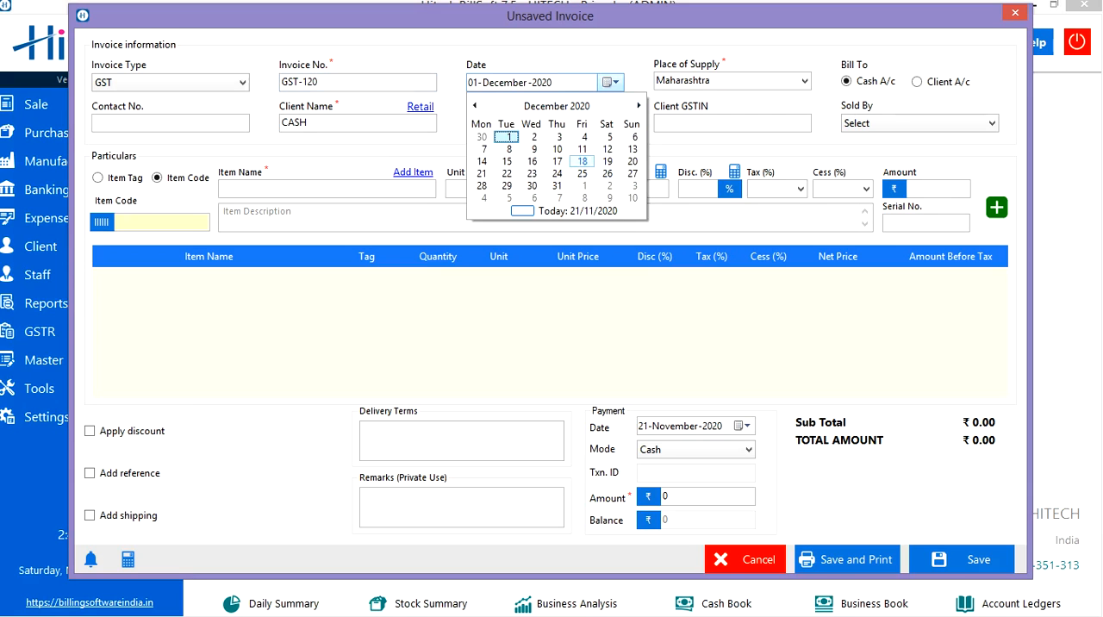
left_click(582, 161)
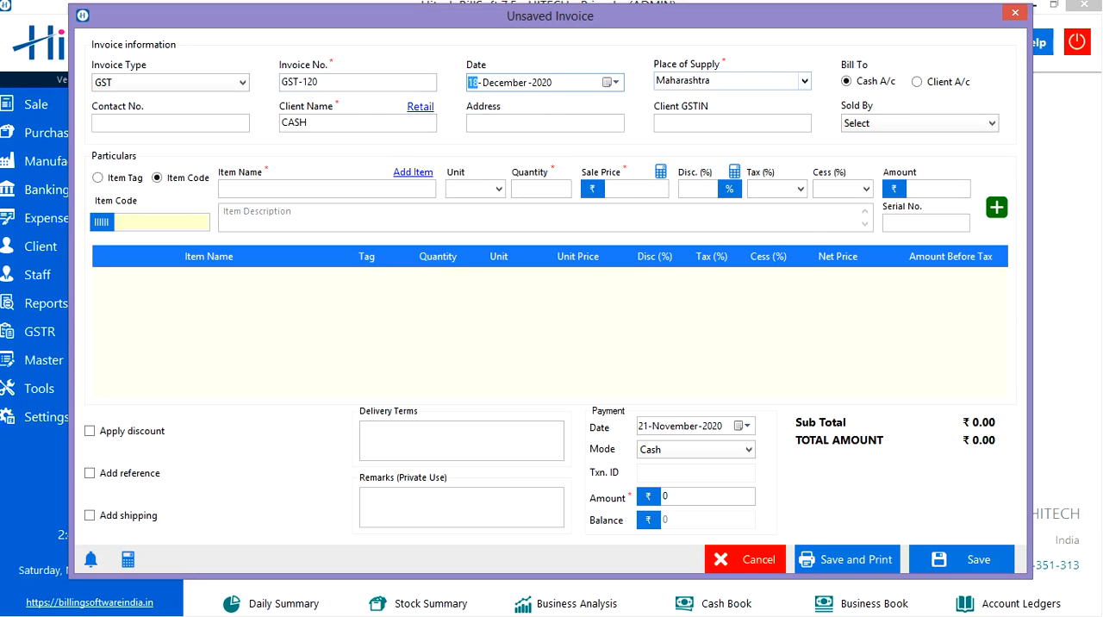
left_click(804, 81)
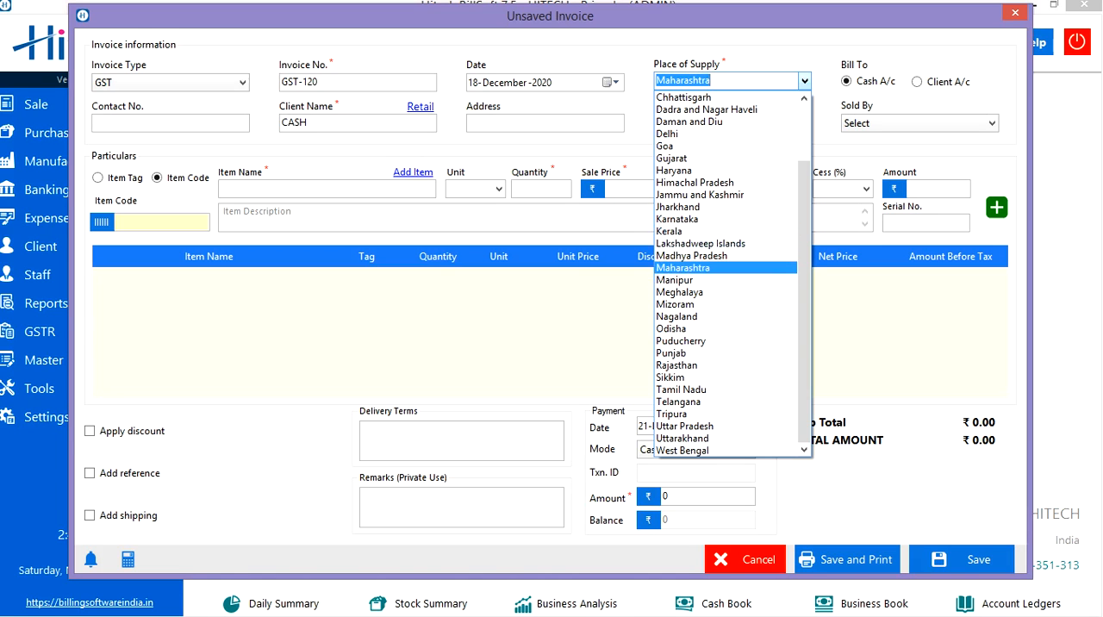
left_click(692, 256)
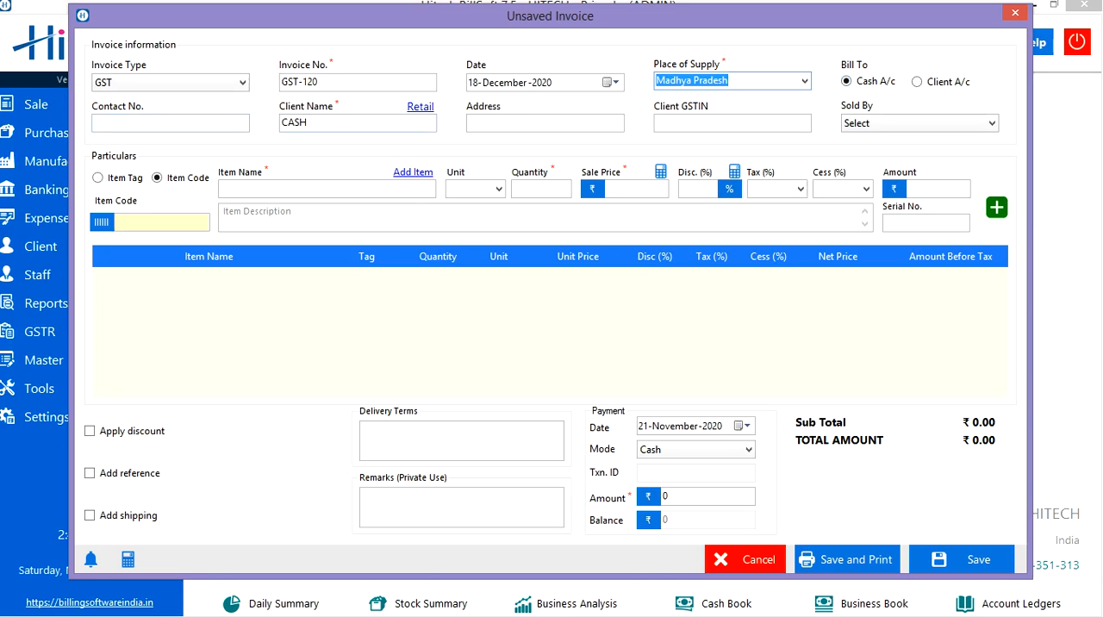
left_click(170, 123)
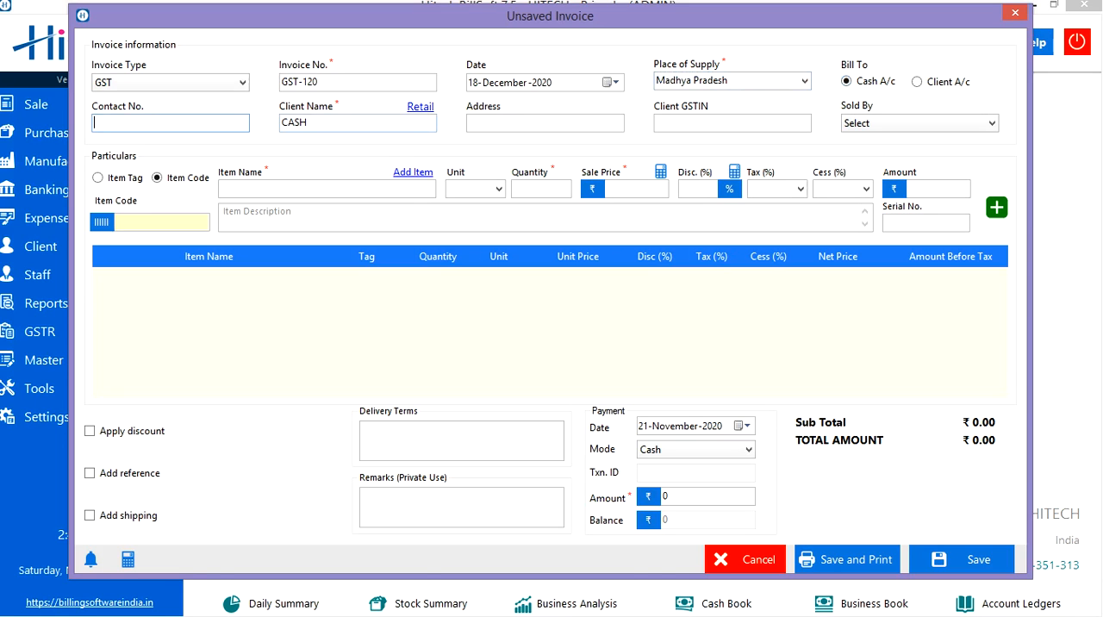
left_click(357, 124)
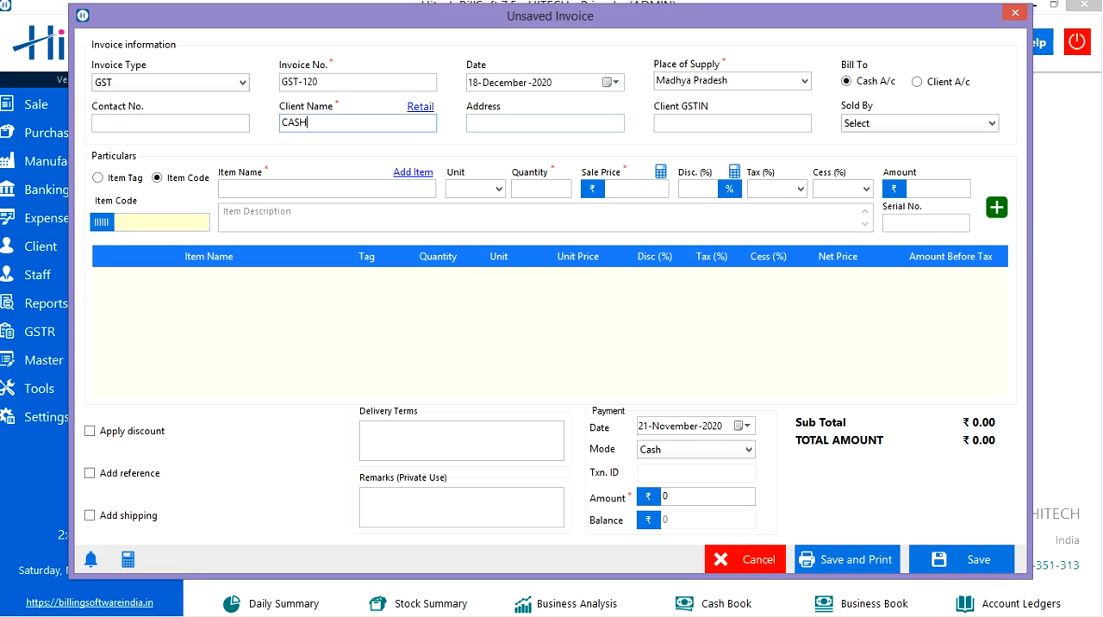
left_click(545, 123)
left_click(733, 123)
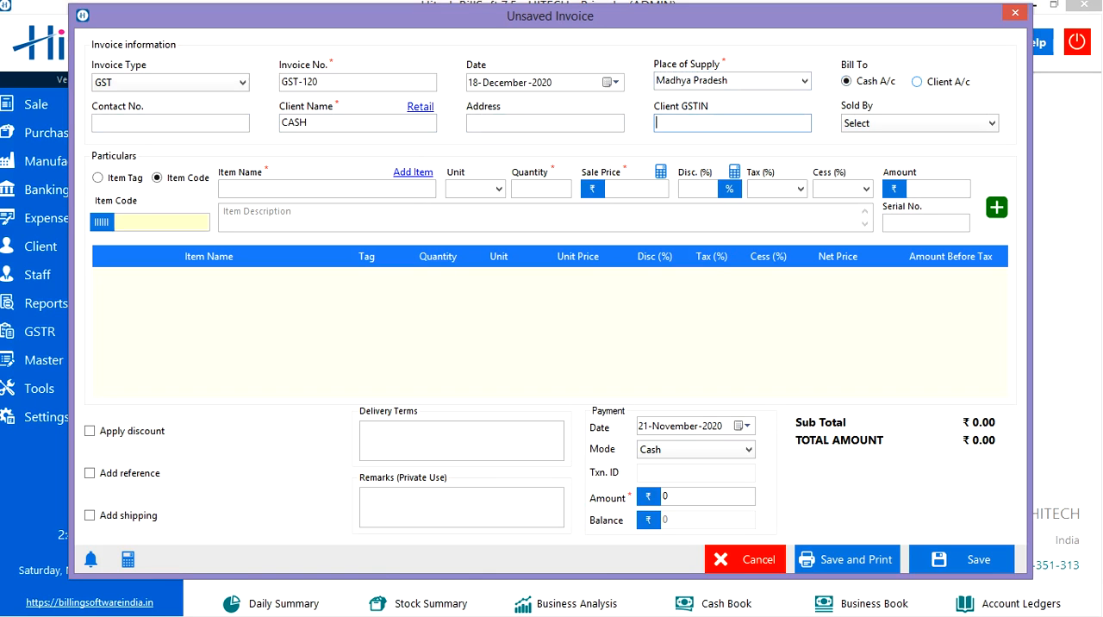
- Bill the invoice to a client account and choose the fifth listed client as the client name
left_click(917, 82)
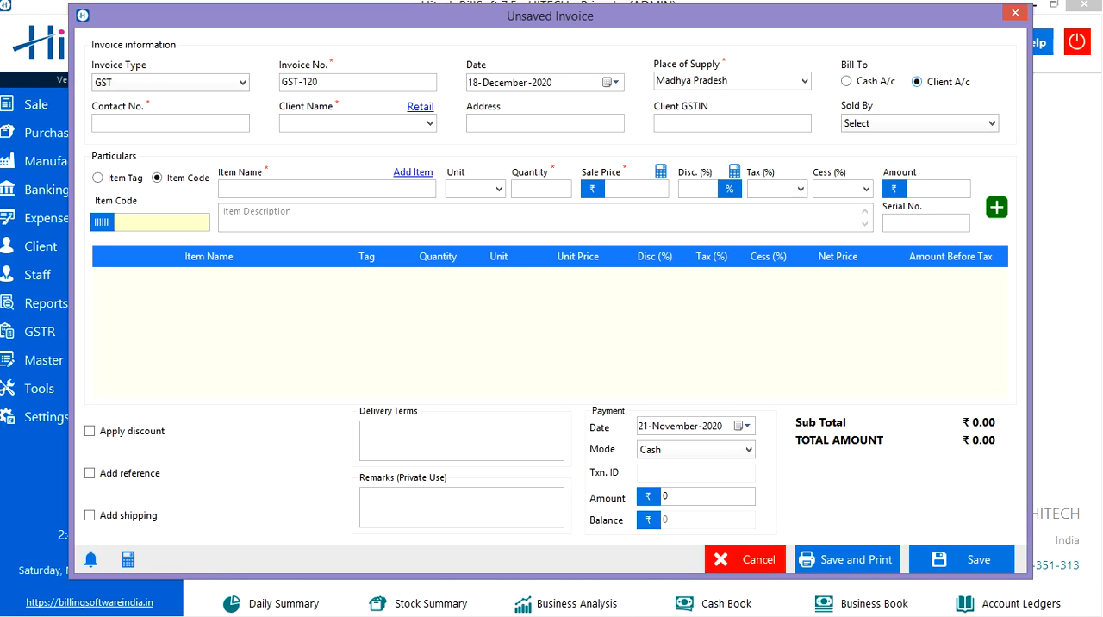
left_click(430, 123)
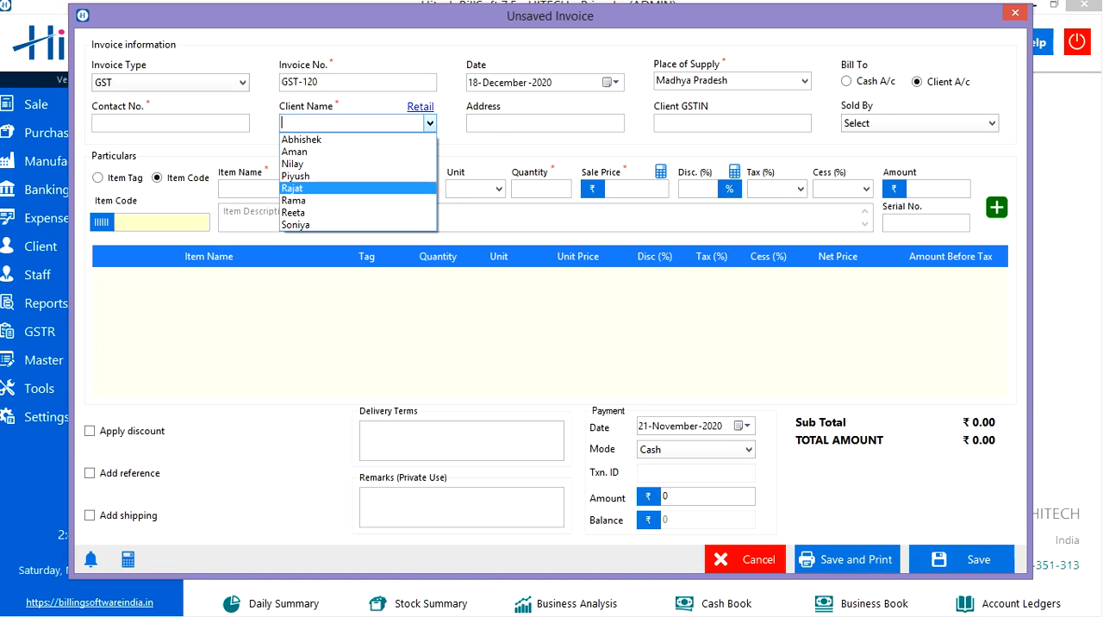
left_click(293, 188)
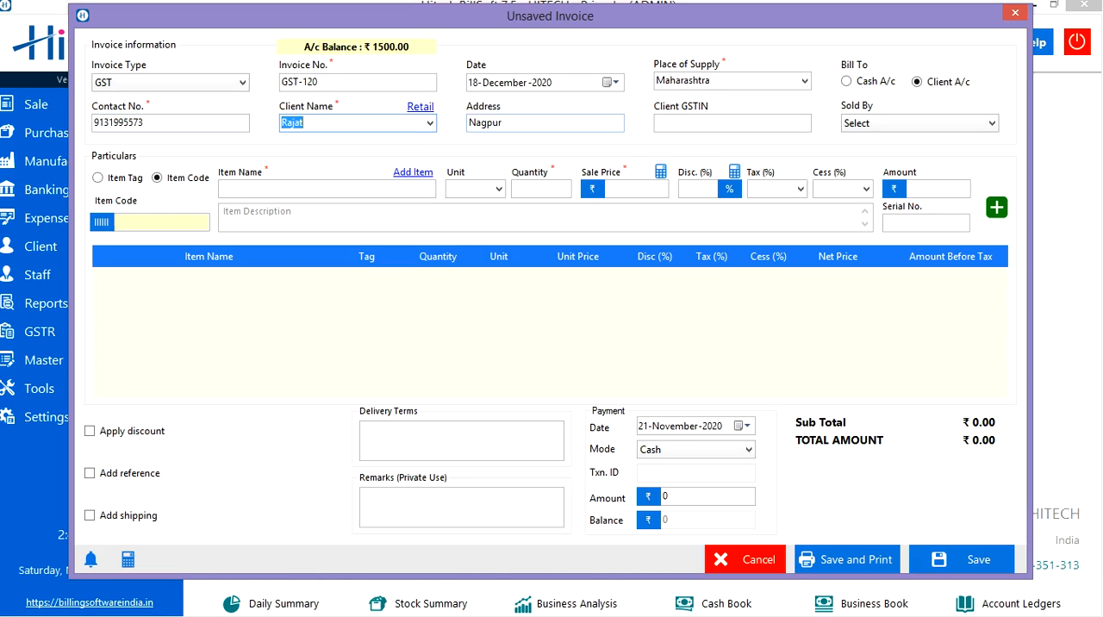
- Check the staff choices for Sold By and leave the field at Select
left_click(732, 123)
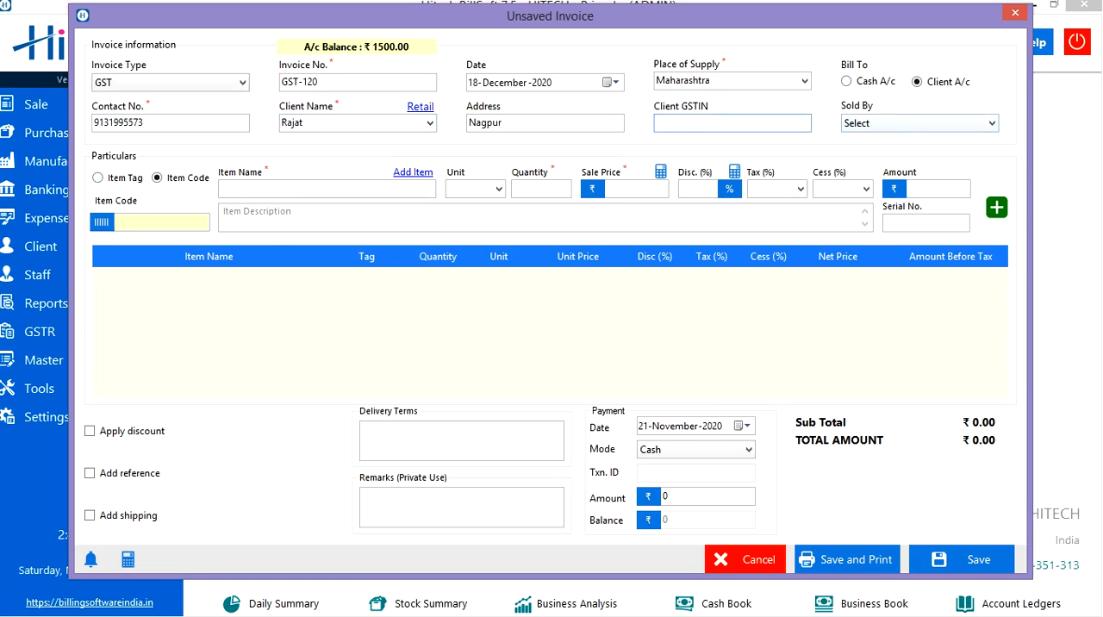
left_click(920, 123)
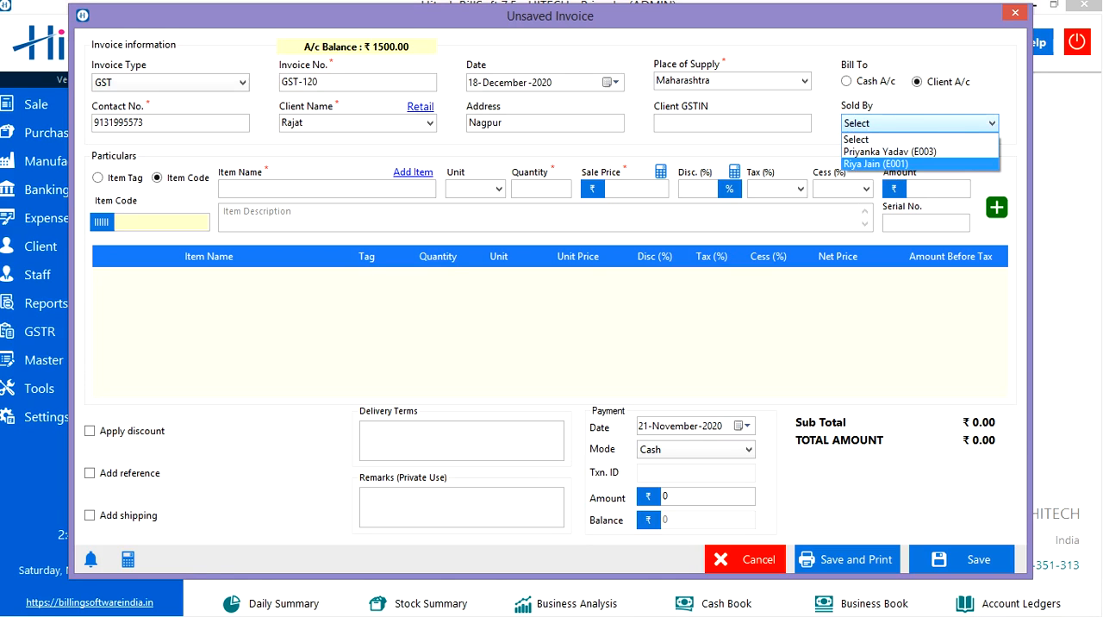
left_click(896, 140)
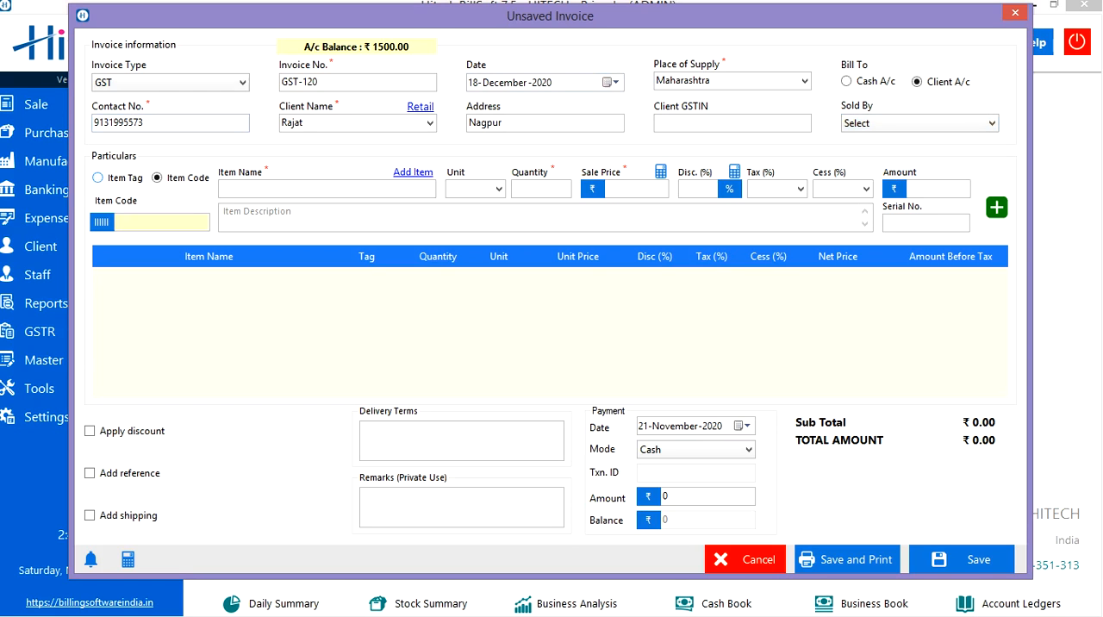
- Load Sara Kurti Yellow M Size into the item entry line by looking up item code 1
left_click(98, 177)
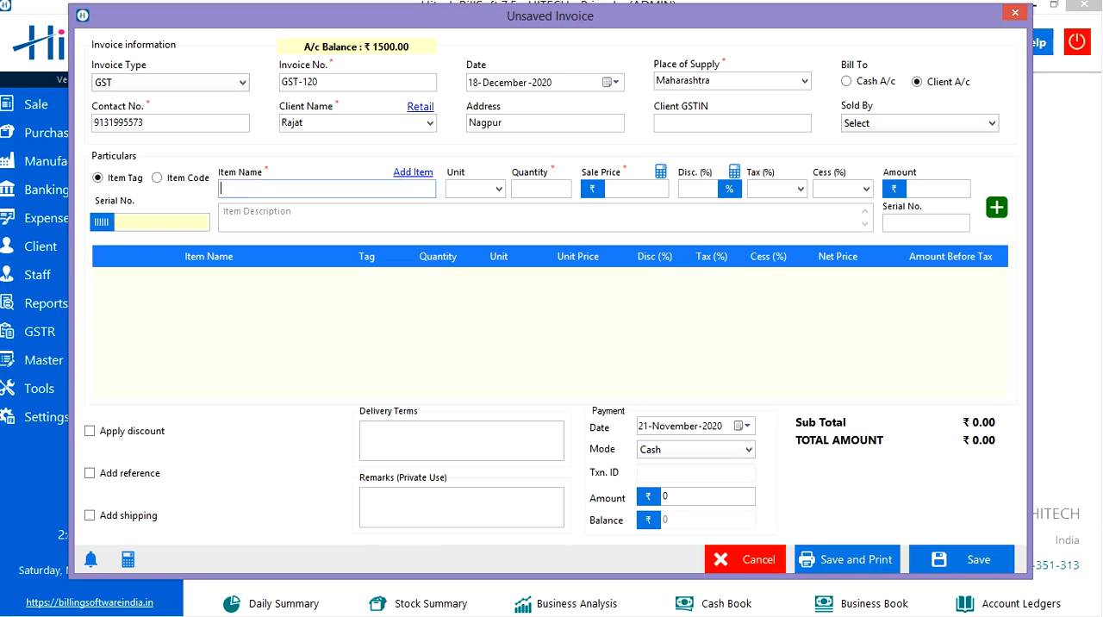
left_click(161, 223)
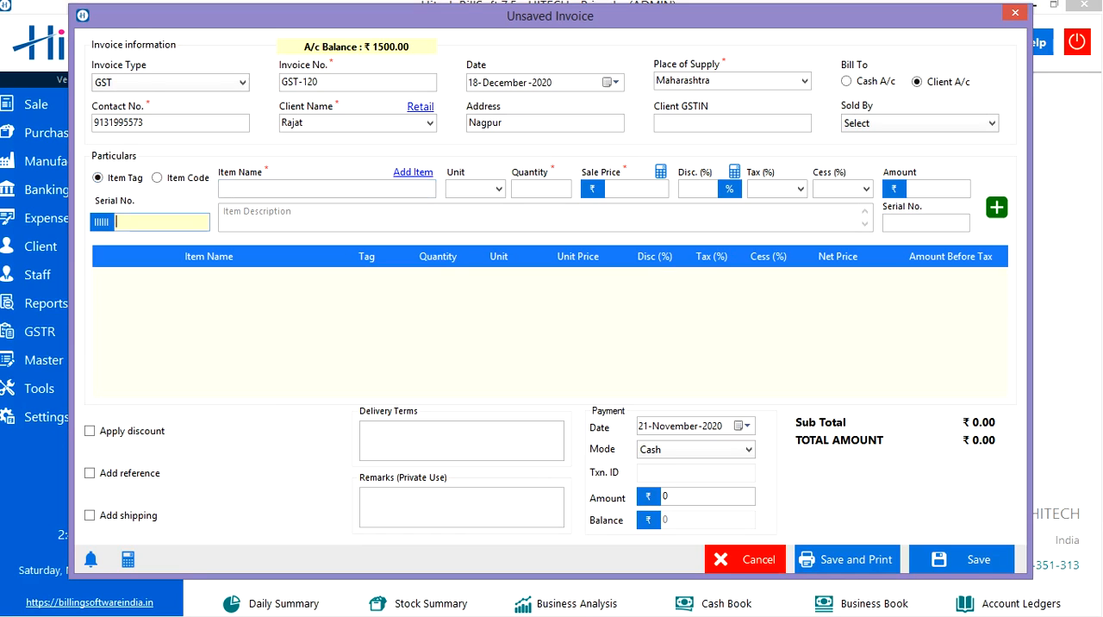
left_click(157, 178)
type("1")
key("Return")
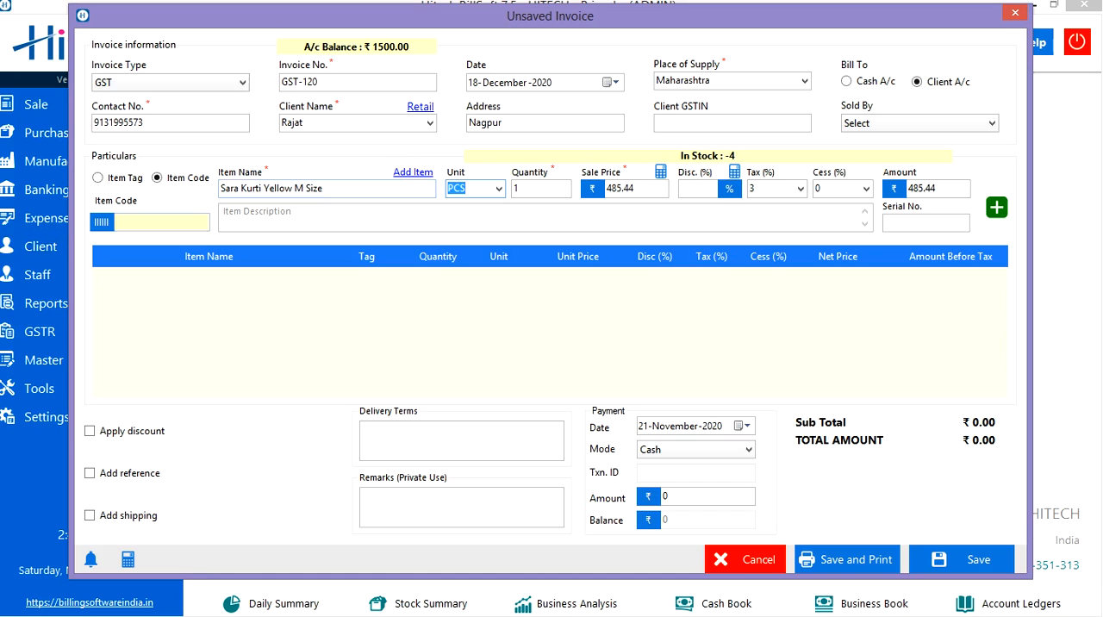
left_click(412, 172)
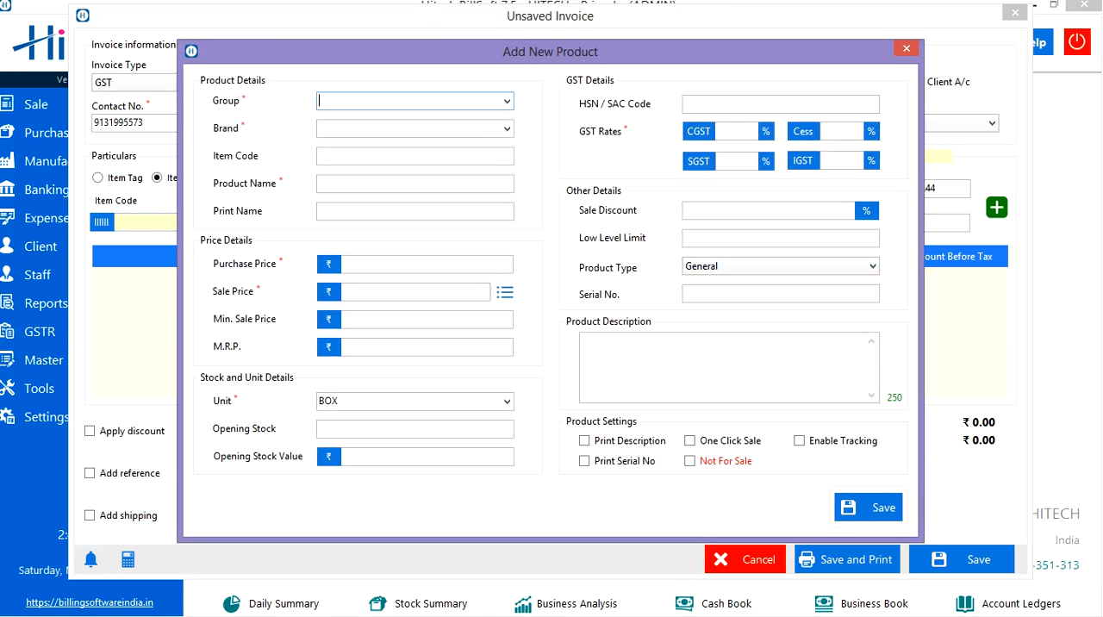
left_click(427, 319)
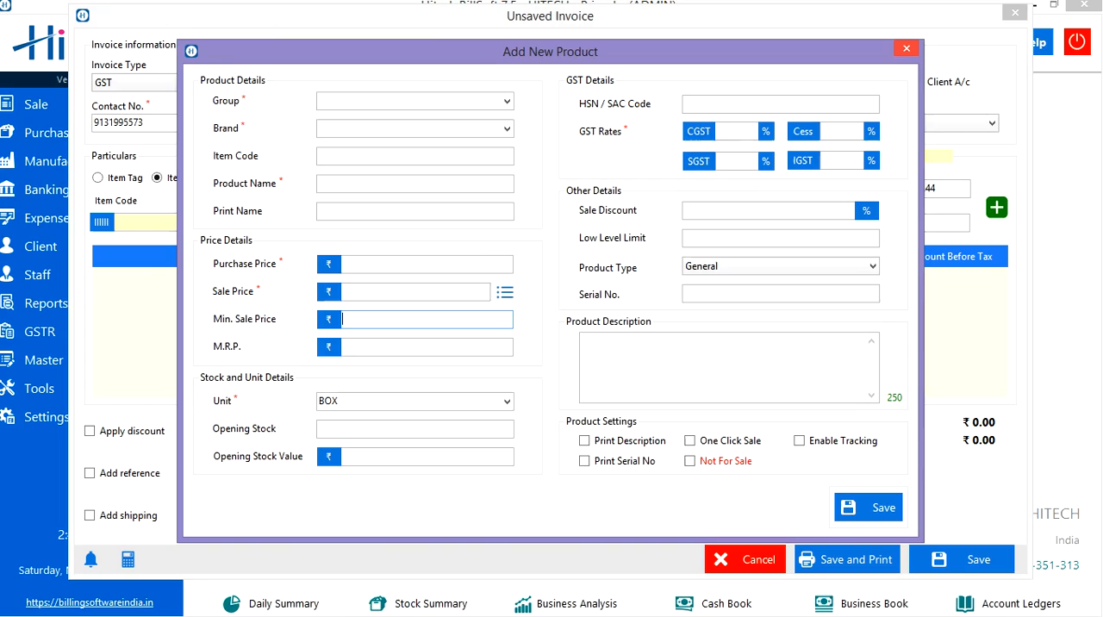
key("Escape")
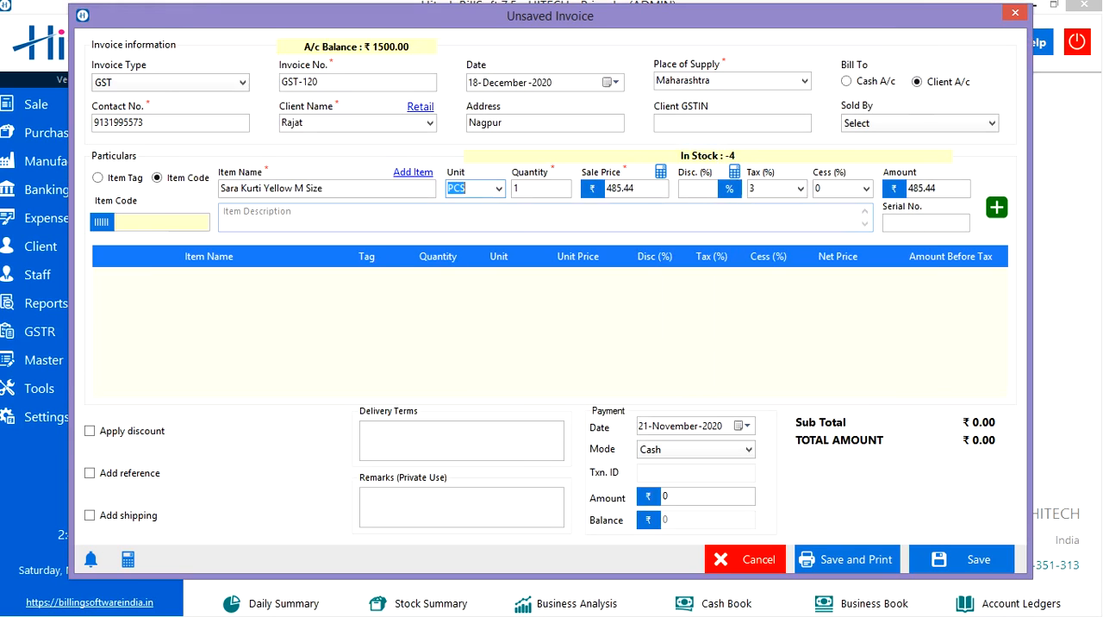
- Set the item's unit to NOS and its quantity to 5
left_click(497, 188)
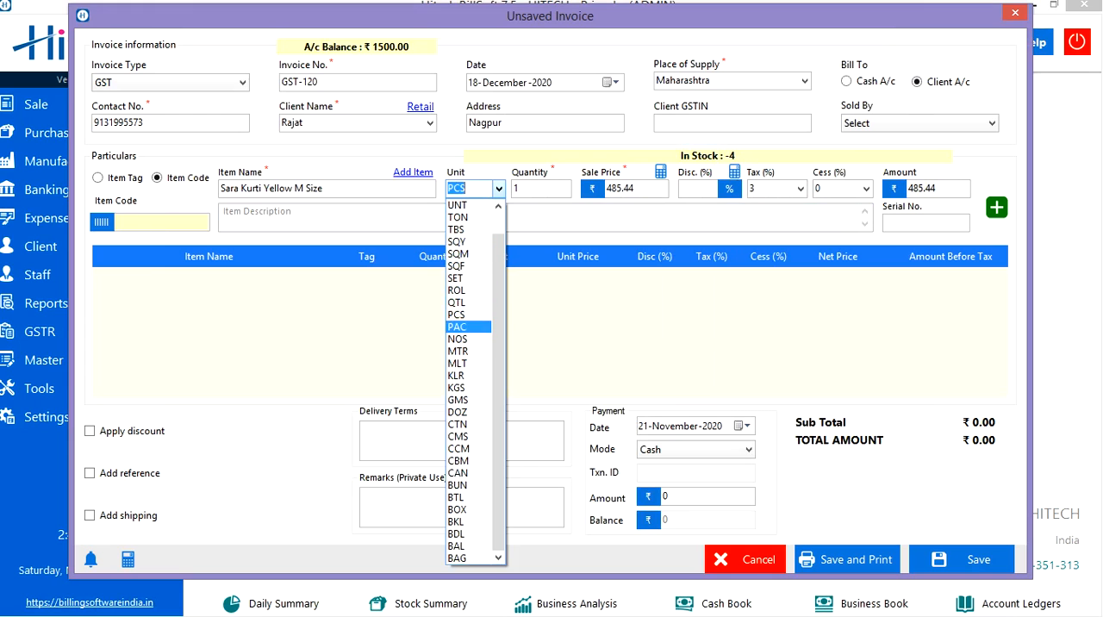
left_click(458, 340)
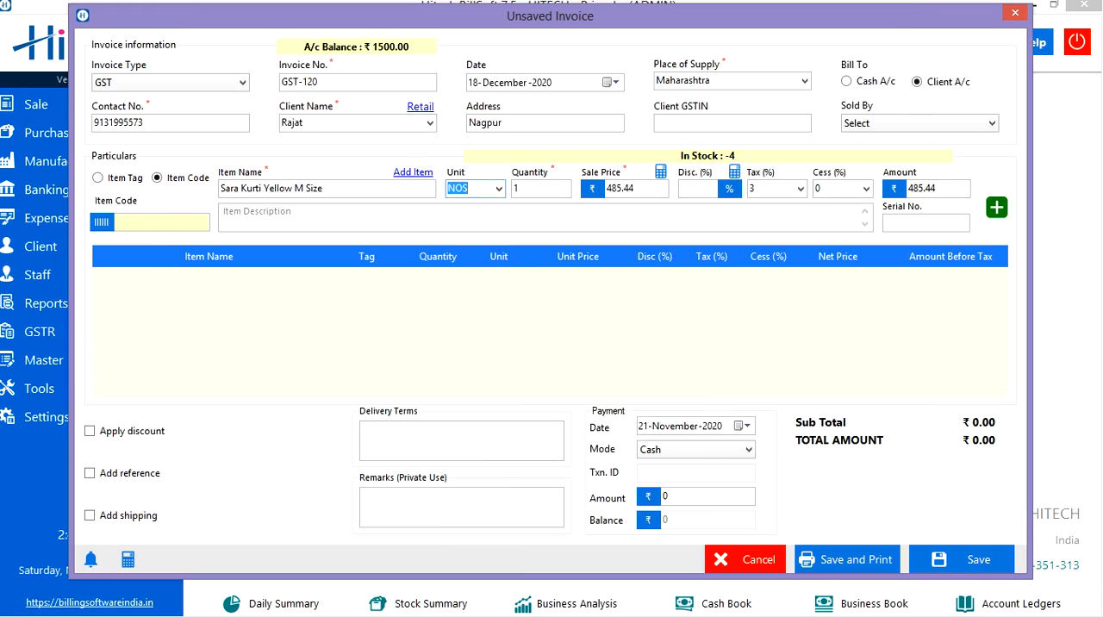
left_click(536, 189)
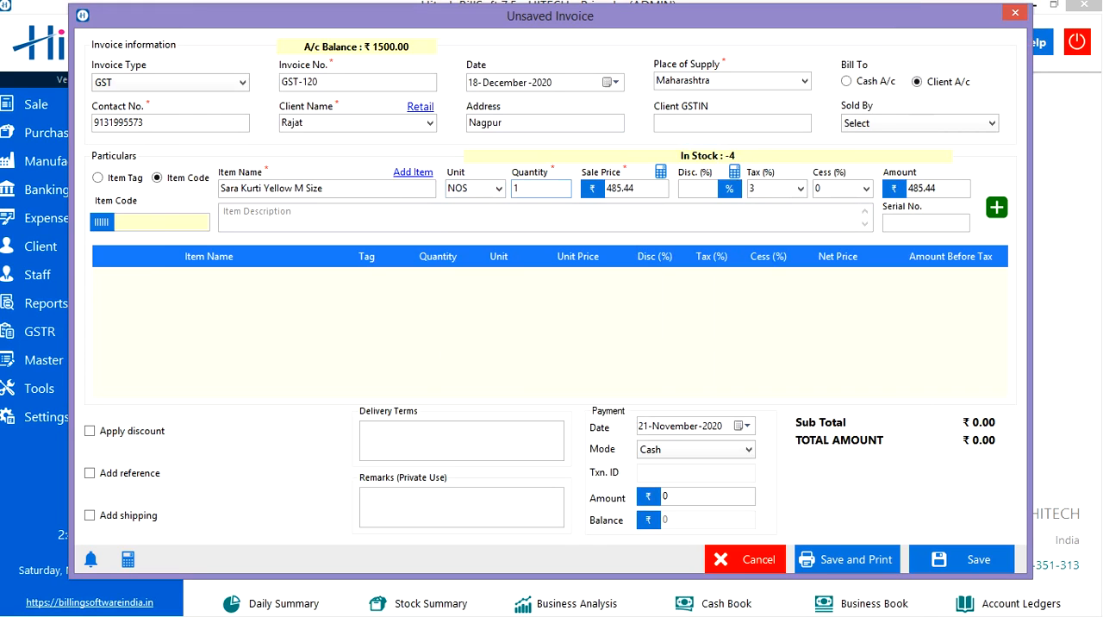
key("BackSpace")
type("5")
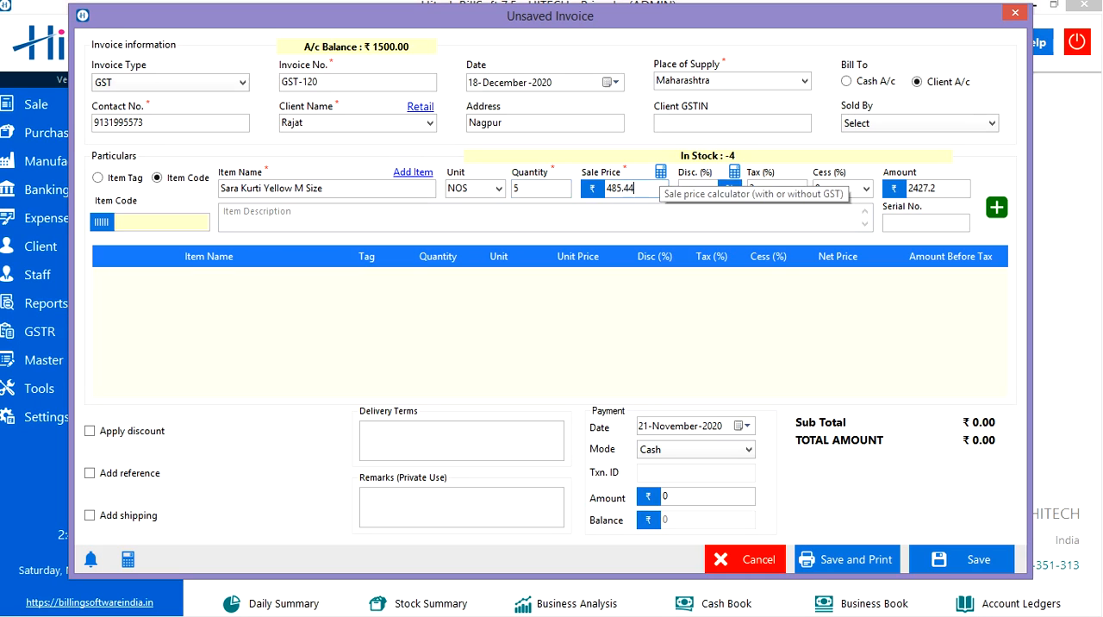
- Set the item's sale price to ₹500 with the sale price calculator, without the 4% deduction
left_click(660, 171)
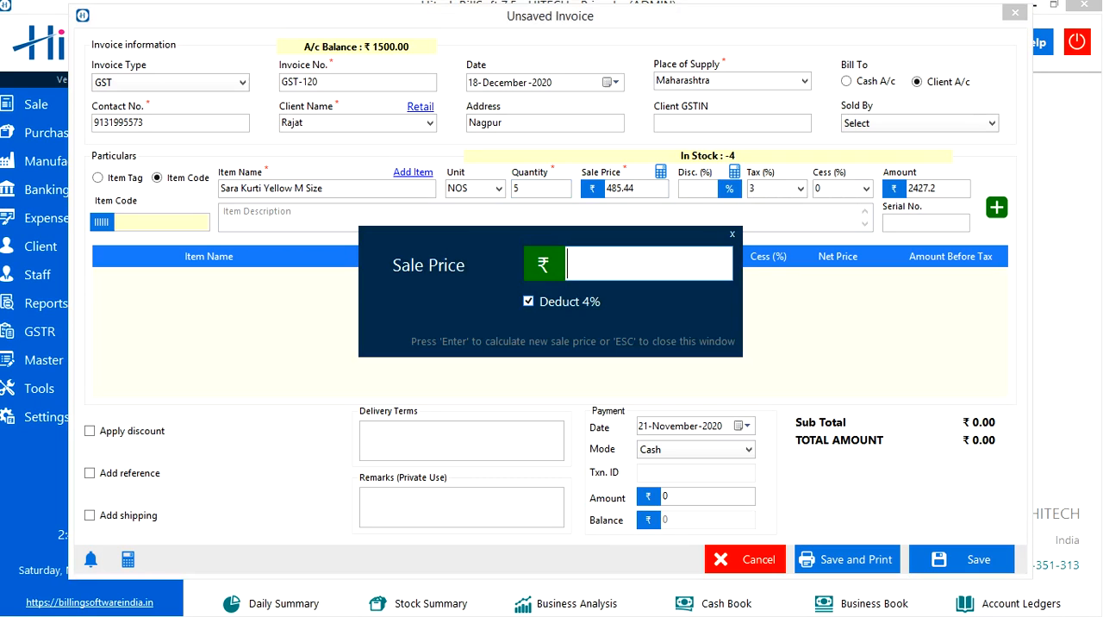
left_click(529, 301)
type("500")
key("Return")
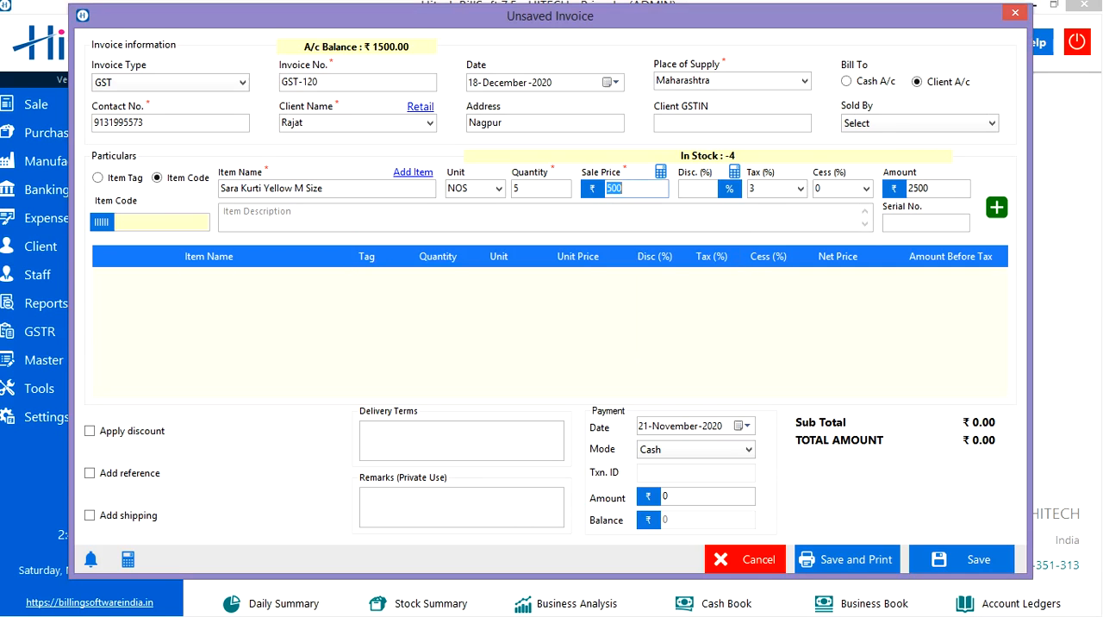
key("Tab")
type("5")
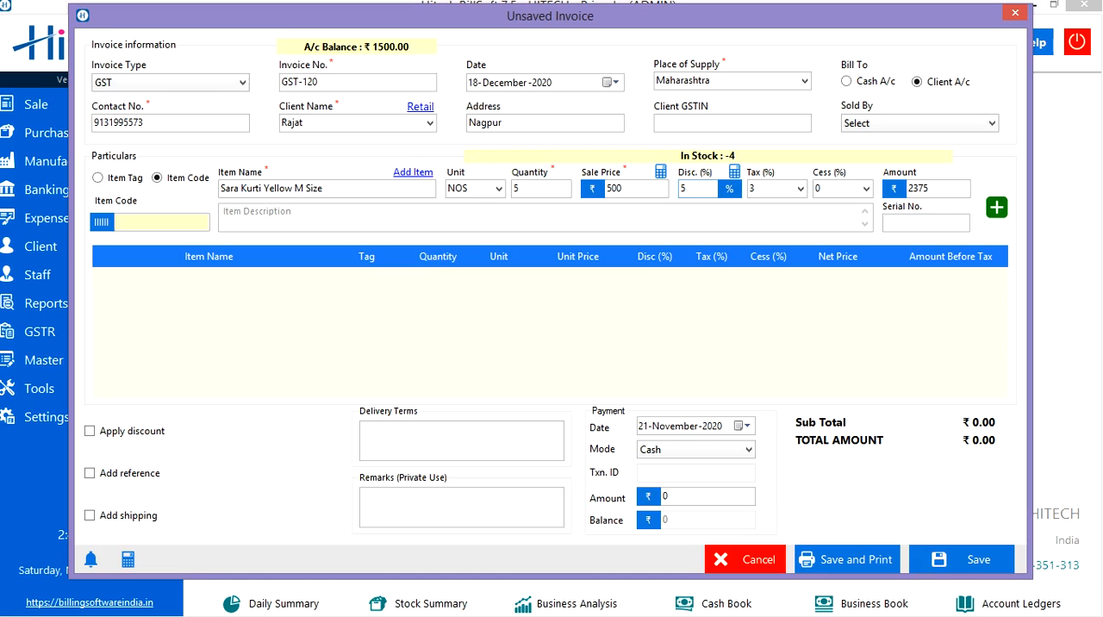
key("BackSpace")
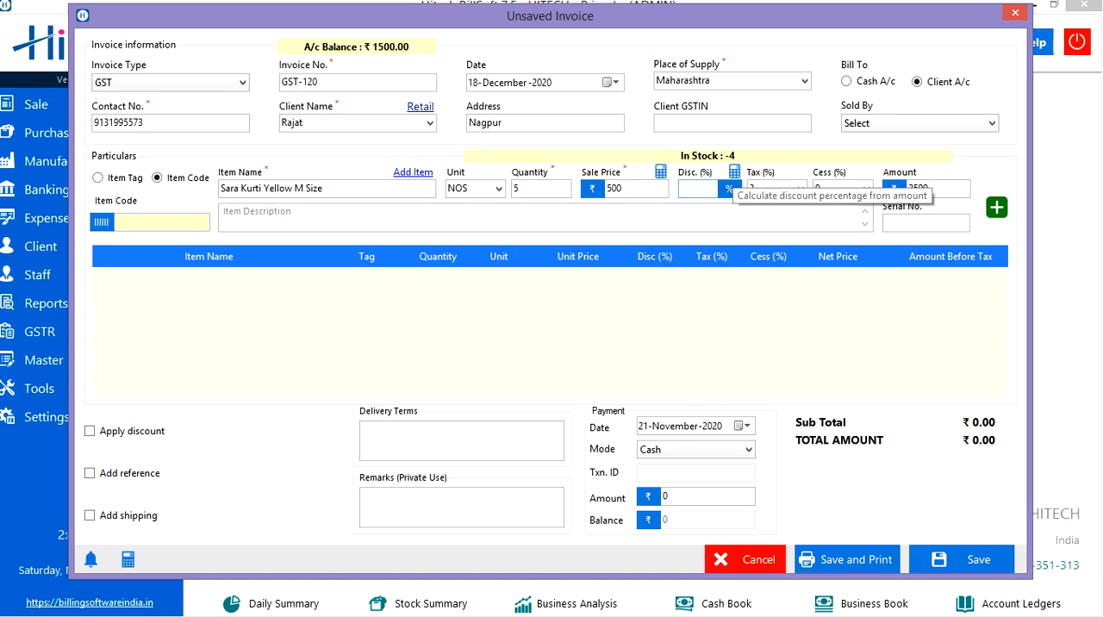
- Calculate the item's discount percentage from a discount amount of ₹20
left_click(734, 172)
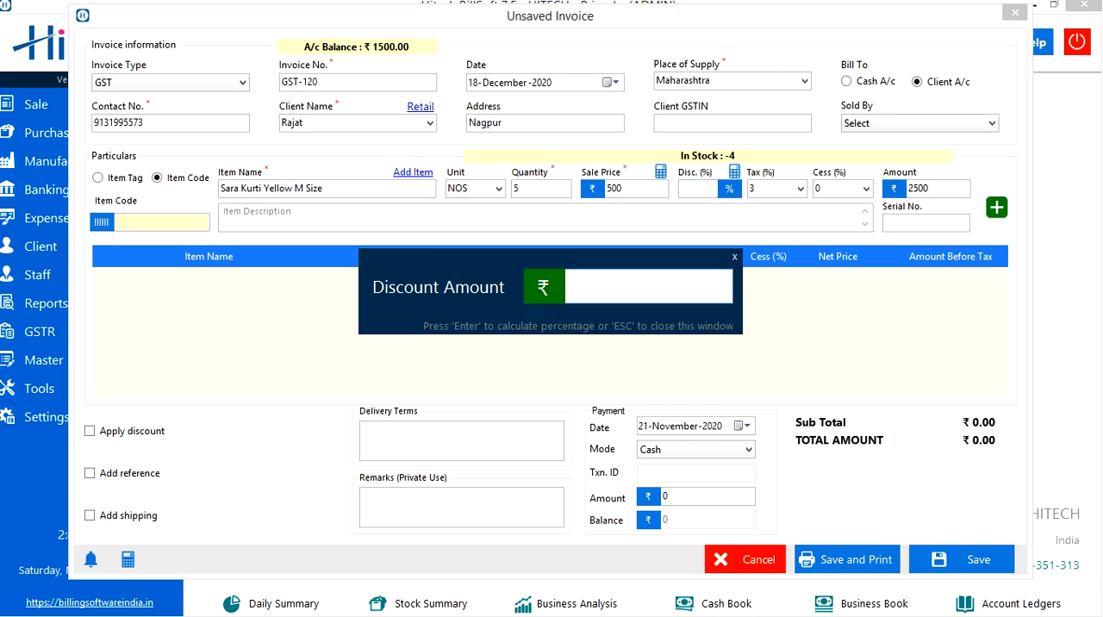
type("20")
key("Return")
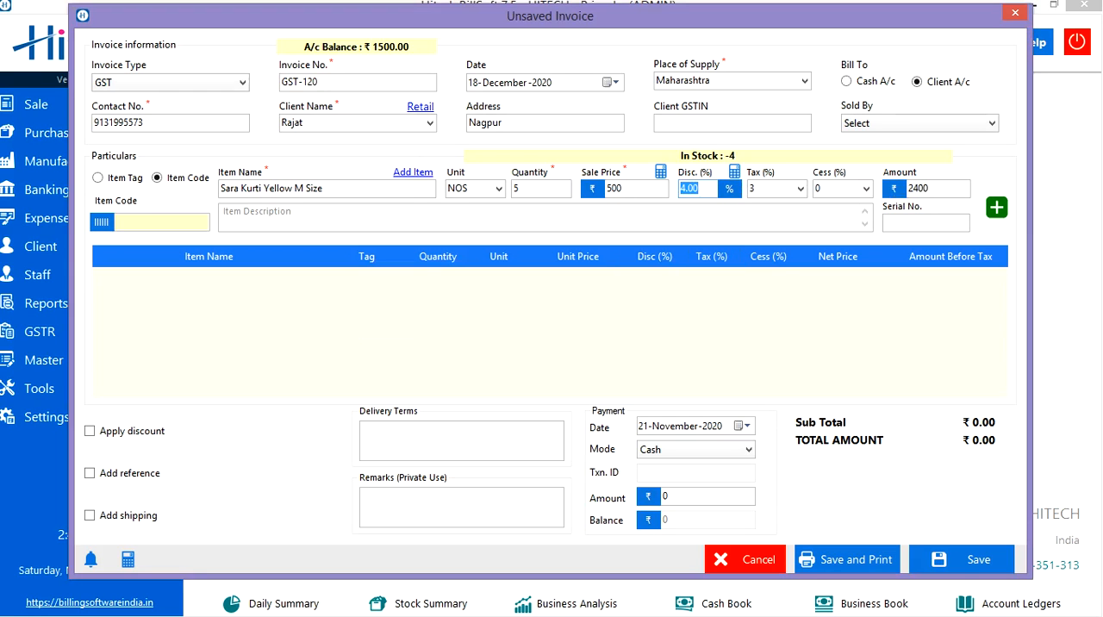
left_click(698, 188)
- Set the item's cess to 0 and add the item line to the invoice
left_click(867, 188)
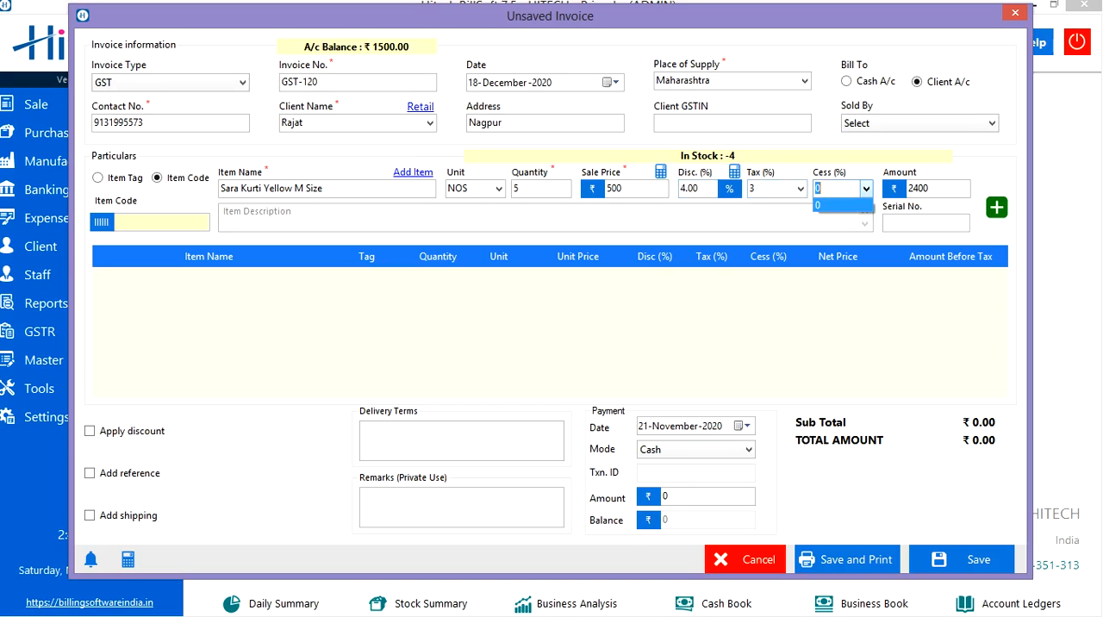
left_click(846, 205)
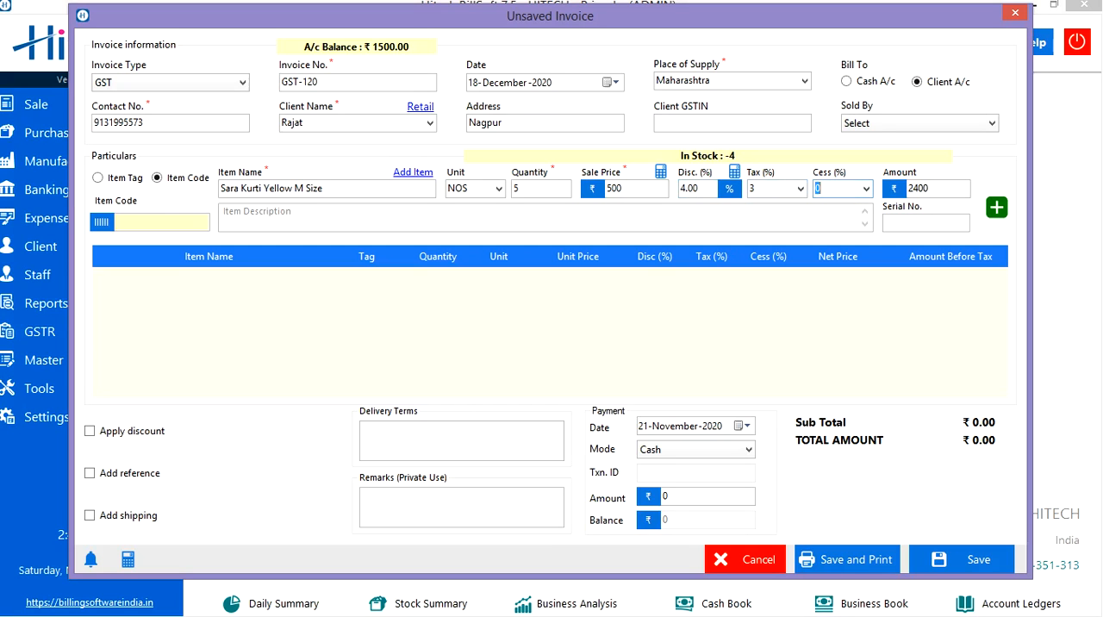
left_click(938, 189)
left_click(545, 217)
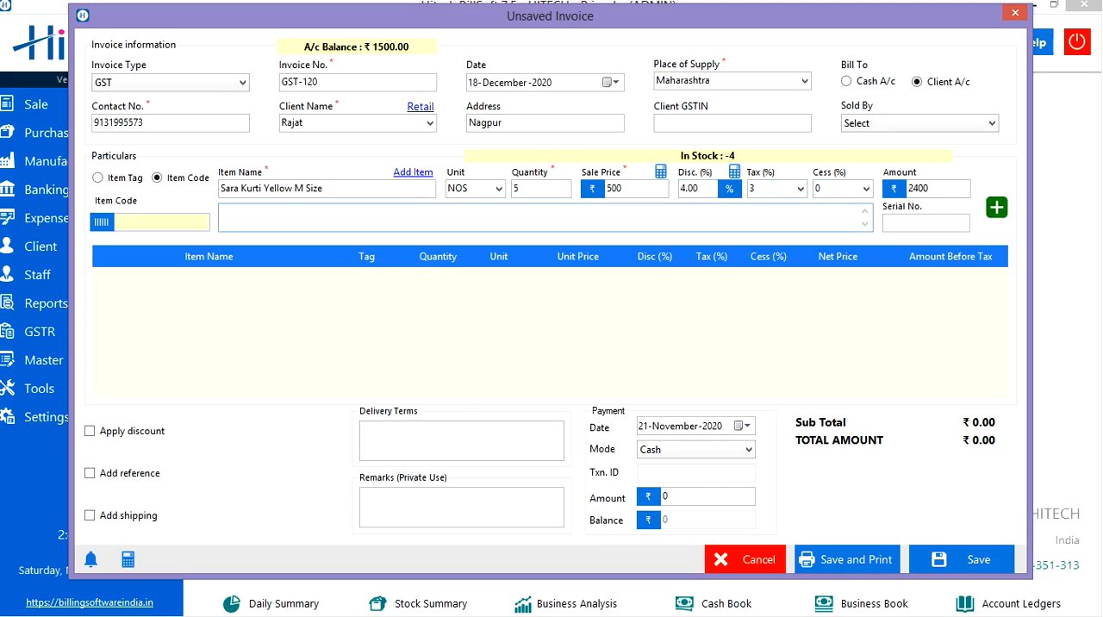
left_click(926, 223)
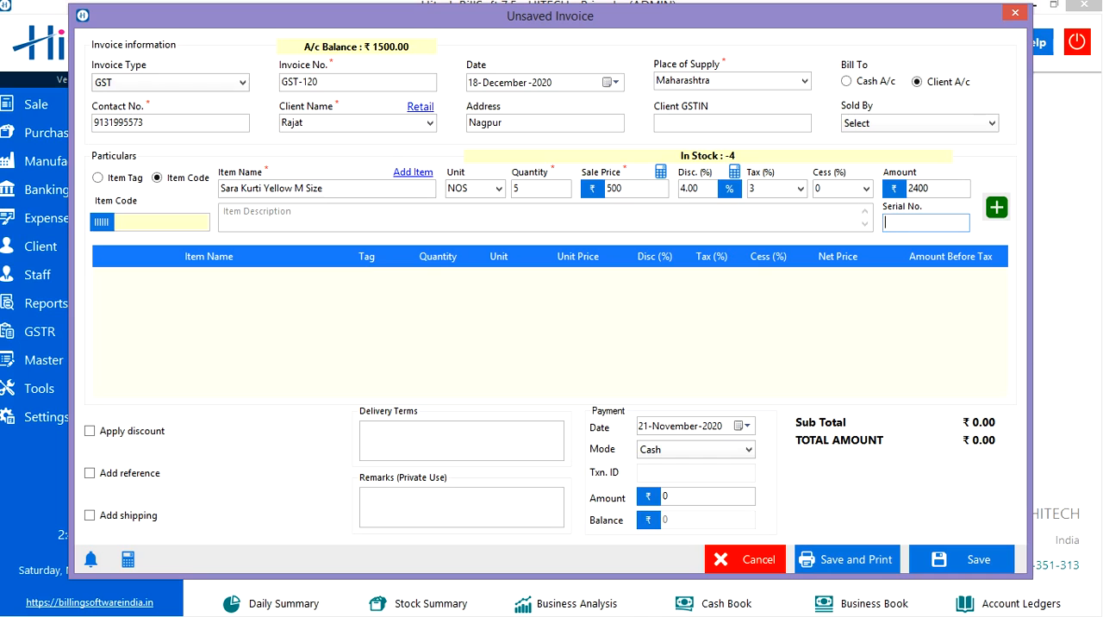
key("ctrl+a")
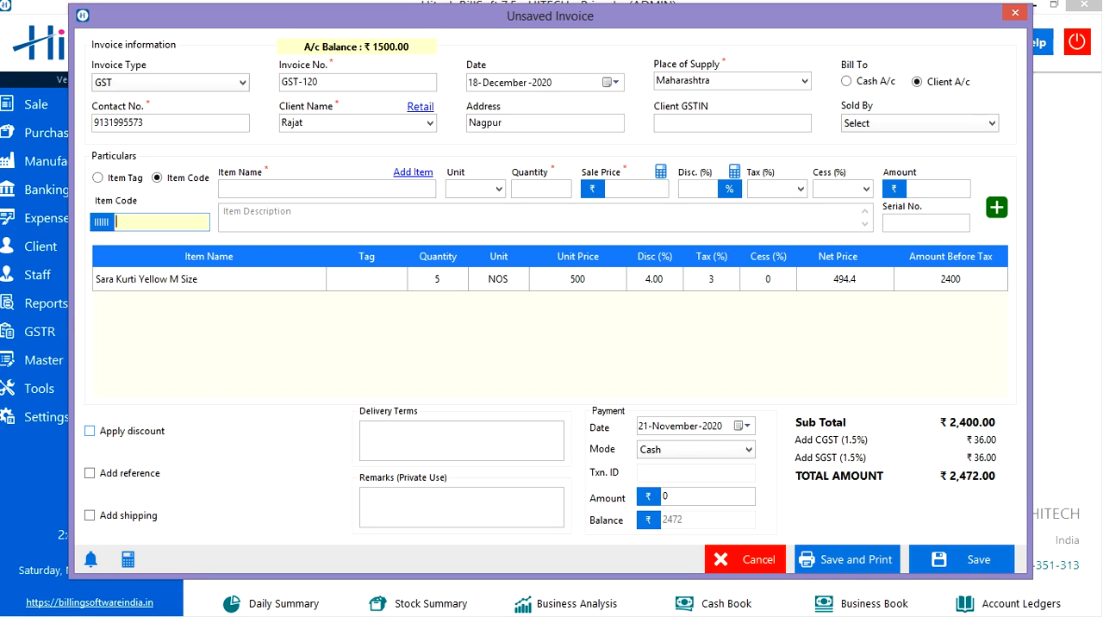
- Examine the invoice's overall discount, reference and shipping options, switching each one on and off again
left_click(89, 431)
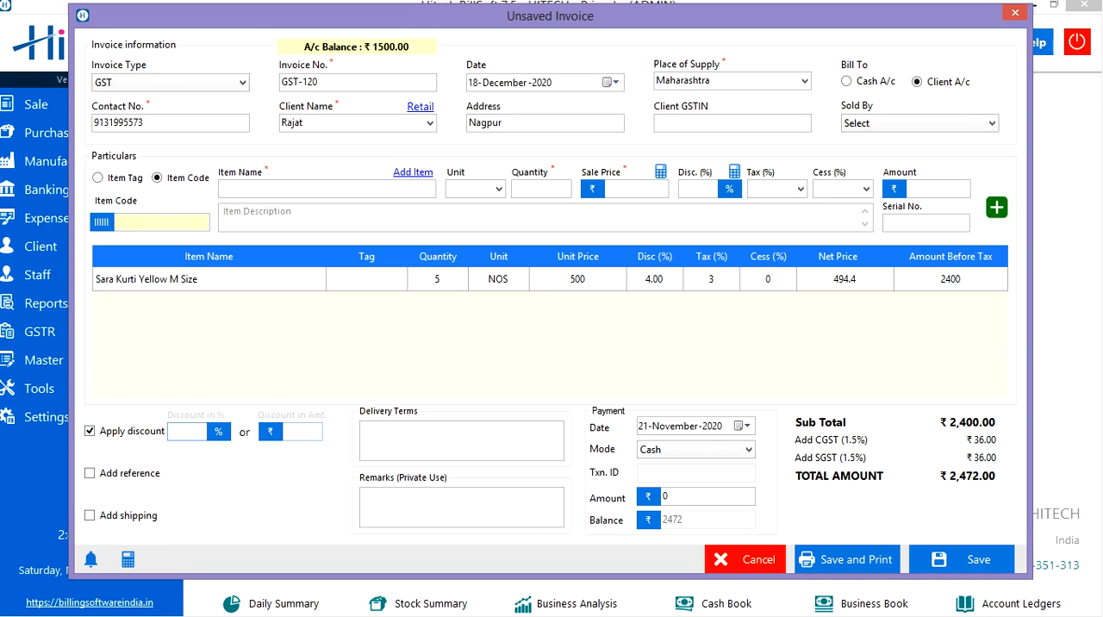
left_click(90, 430)
left_click(90, 473)
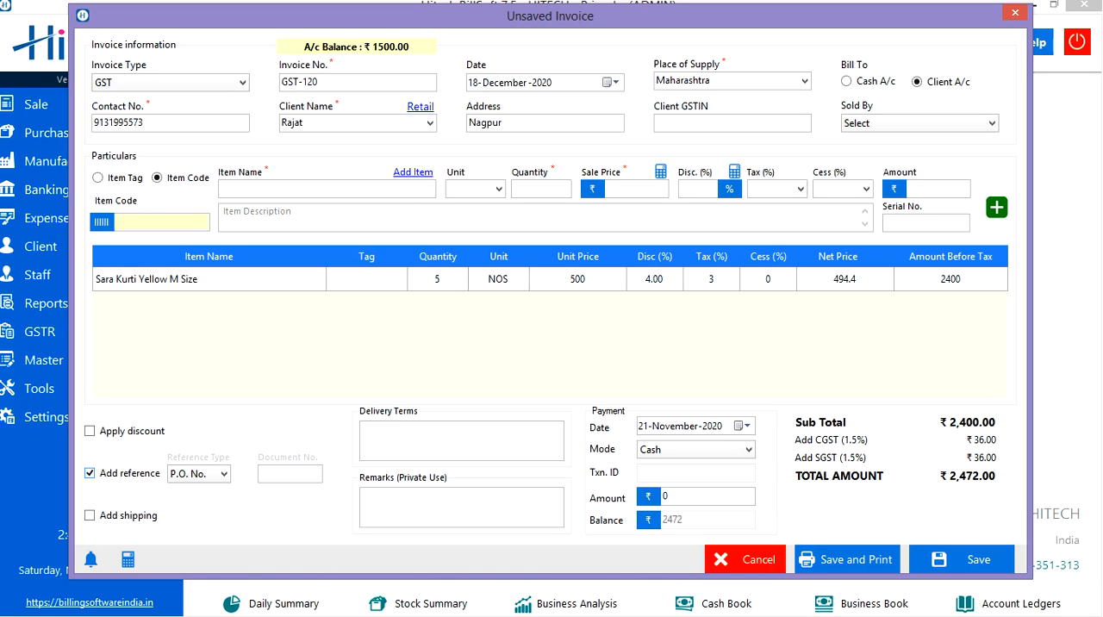
left_click(219, 474)
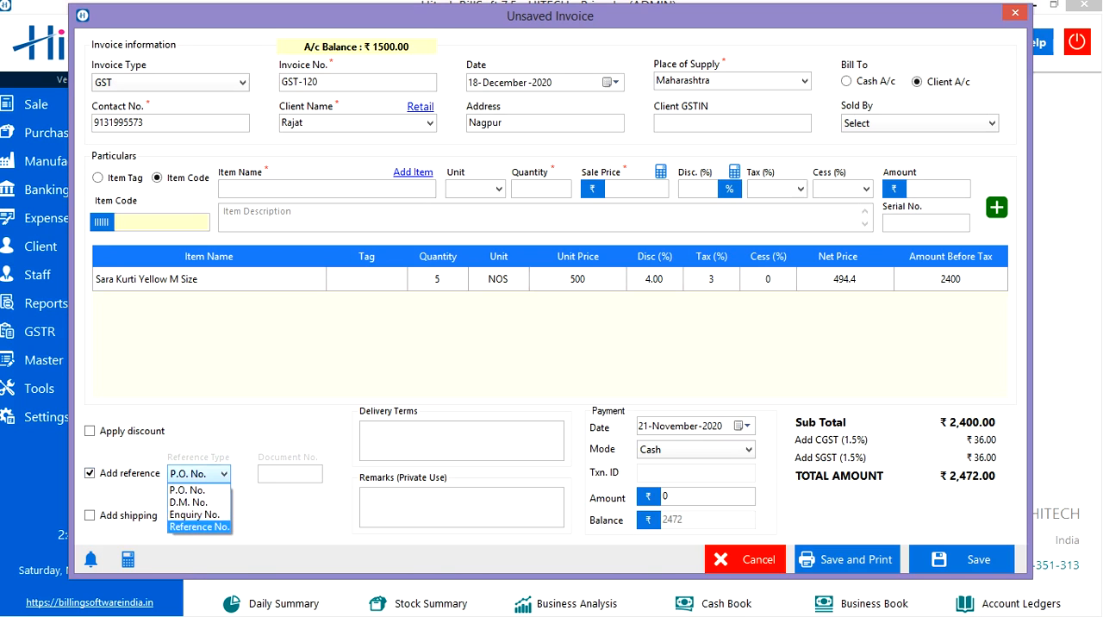
left_click(193, 489)
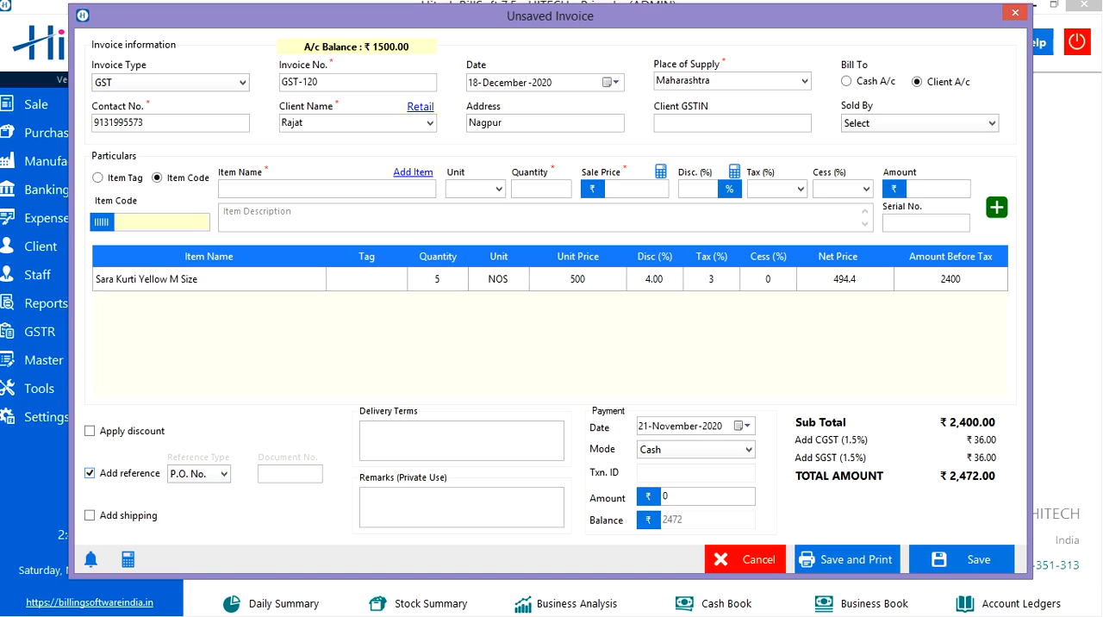
left_click(90, 473)
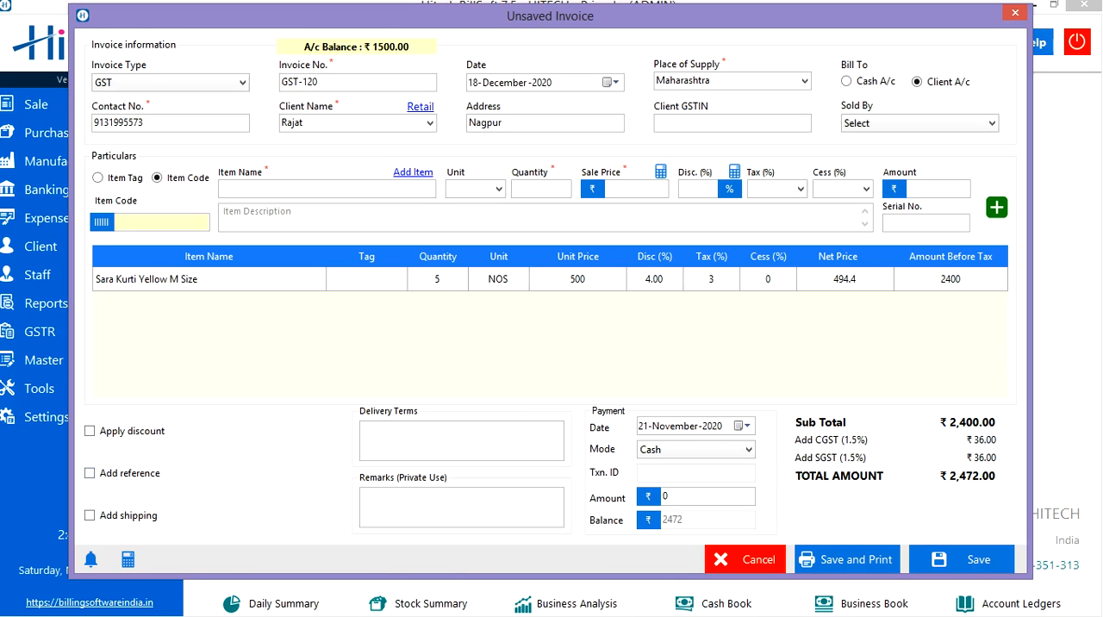
left_click(90, 515)
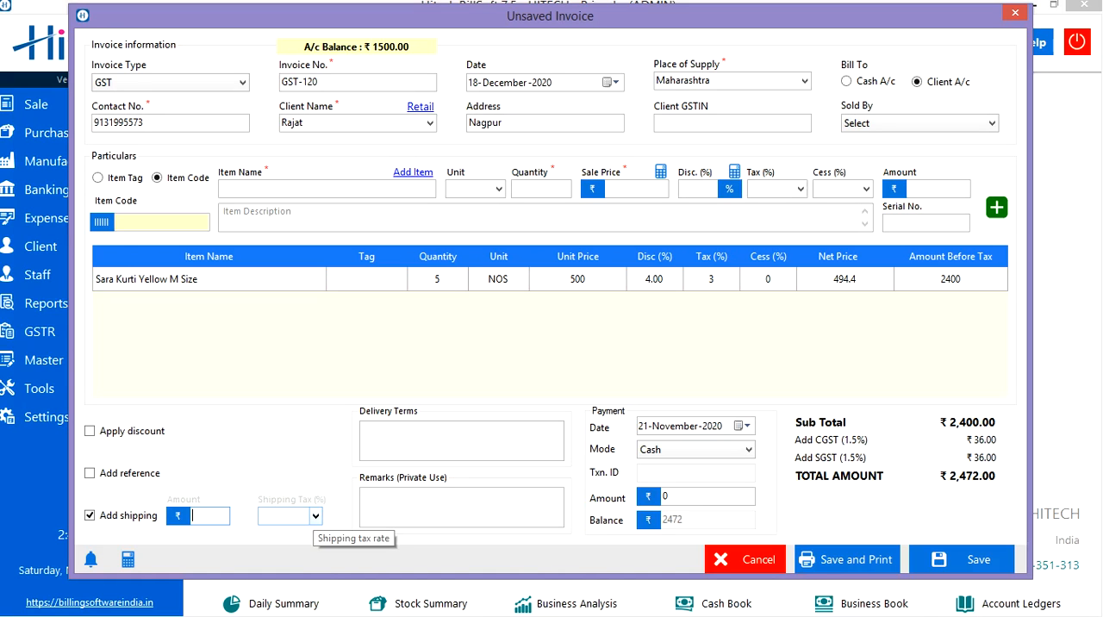
left_click(90, 515)
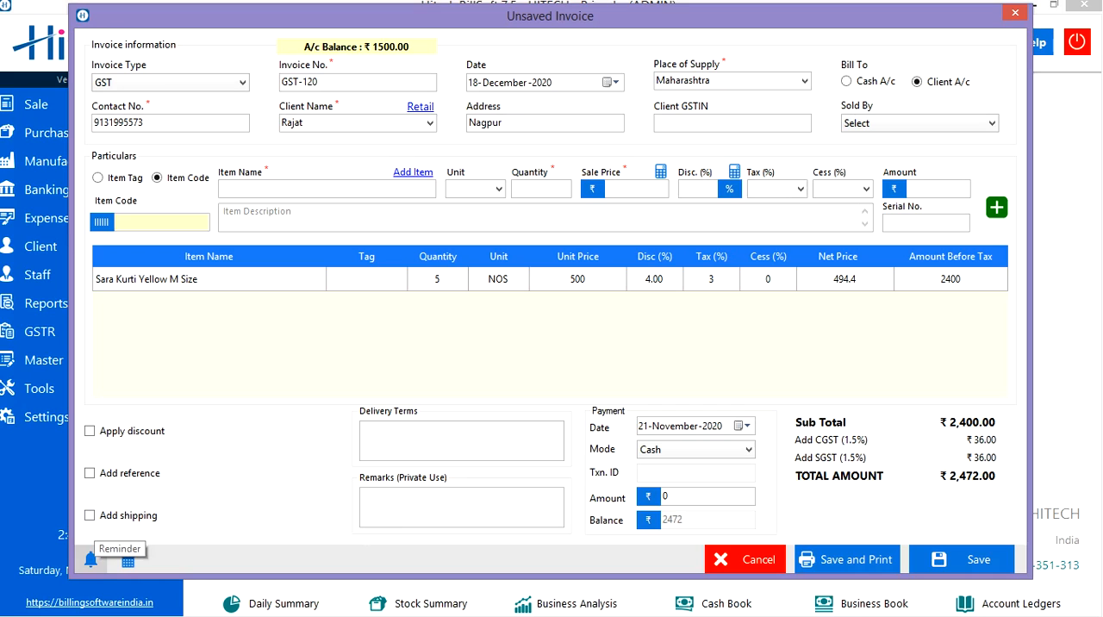
- Set an invoice reminder for 21-November-2020 that repeats every 15 days
left_click(90, 559)
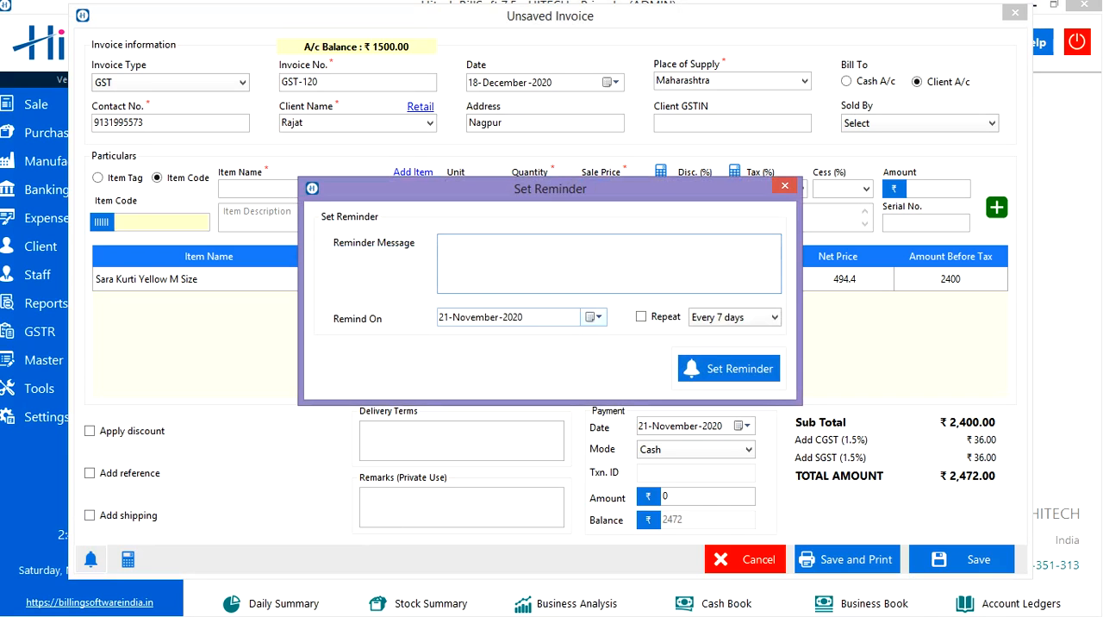
left_click(594, 317)
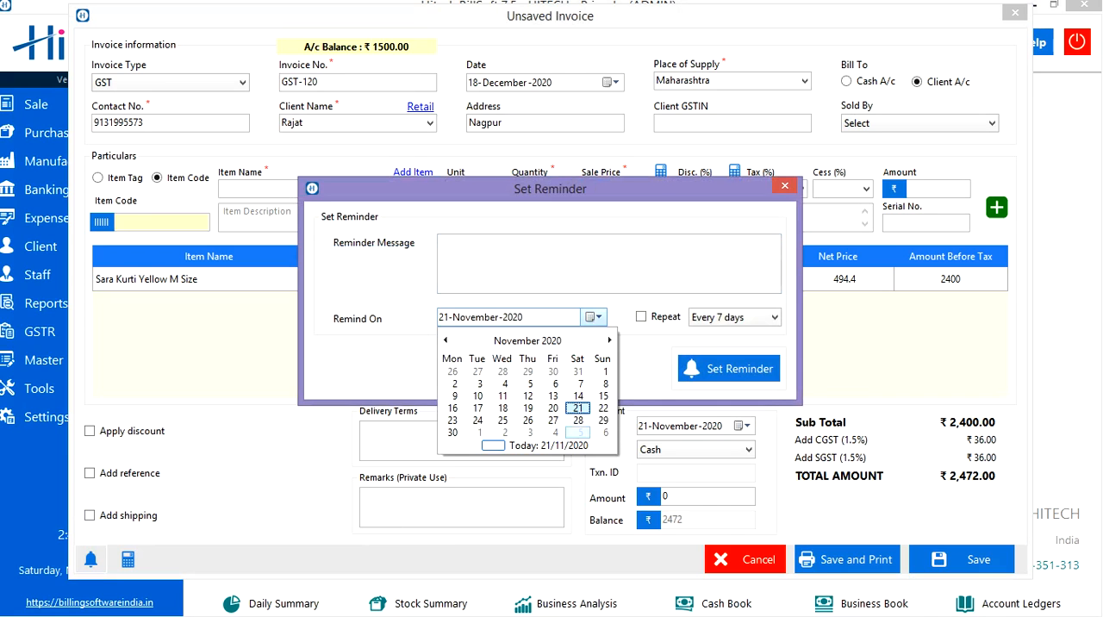
left_click(577, 408)
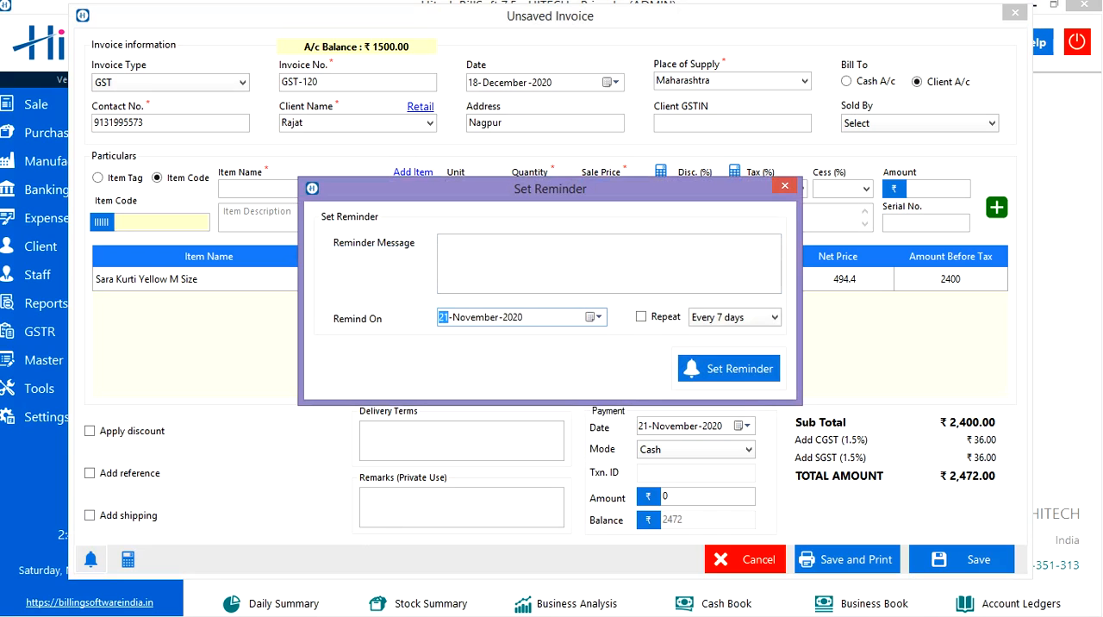
left_click(641, 317)
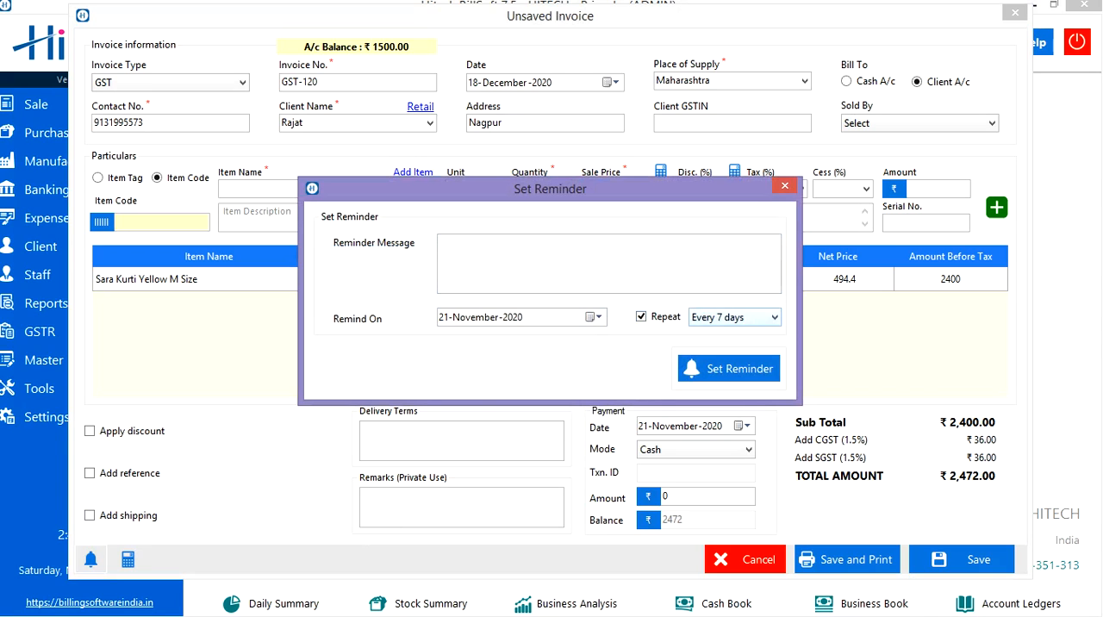
left_click(734, 317)
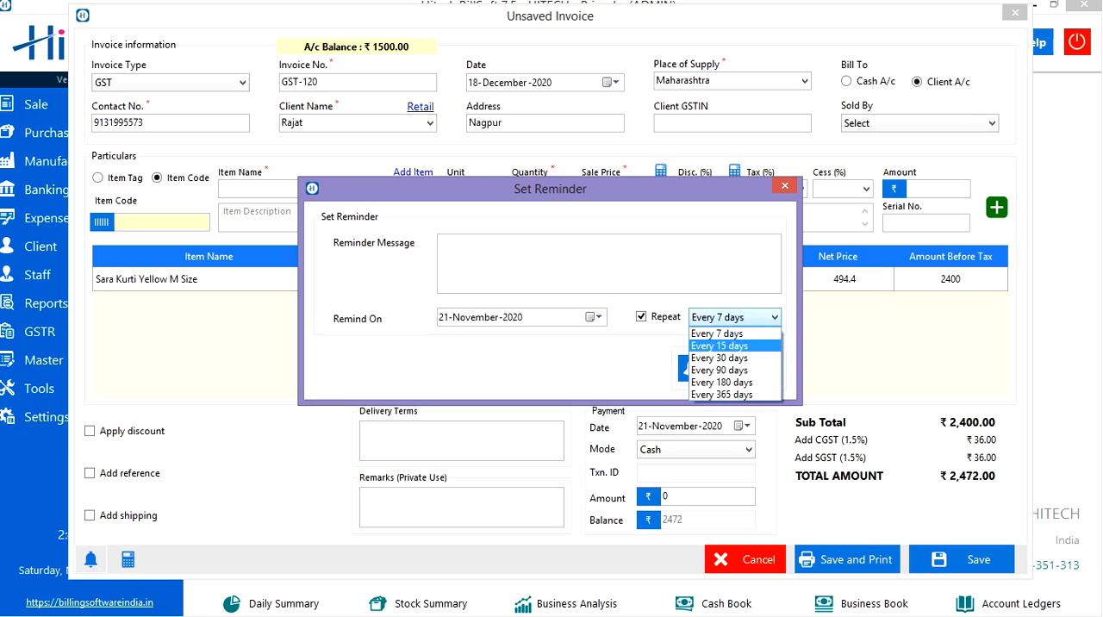
left_click(720, 345)
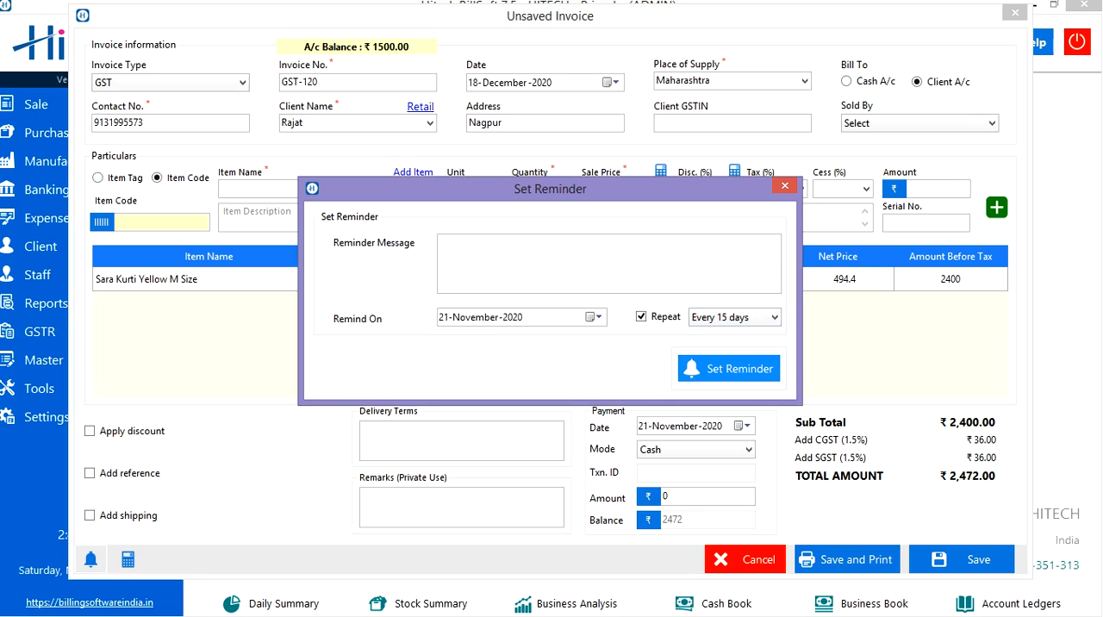
left_click(729, 368)
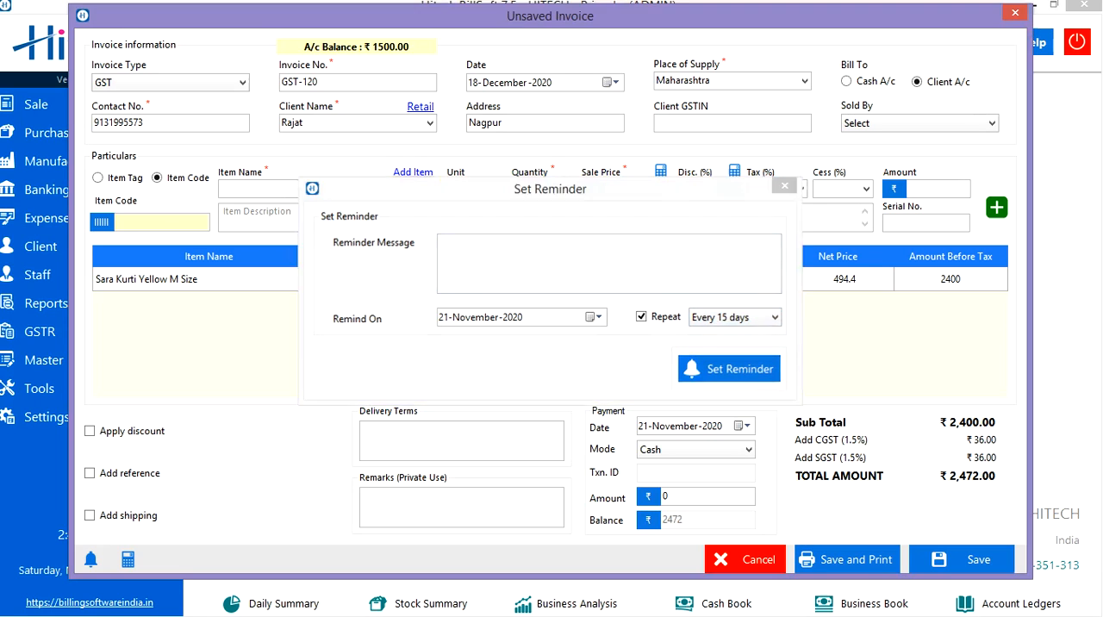
- Choose Cash as the payment mode and bill the invoice to the cash account
left_click(461, 441)
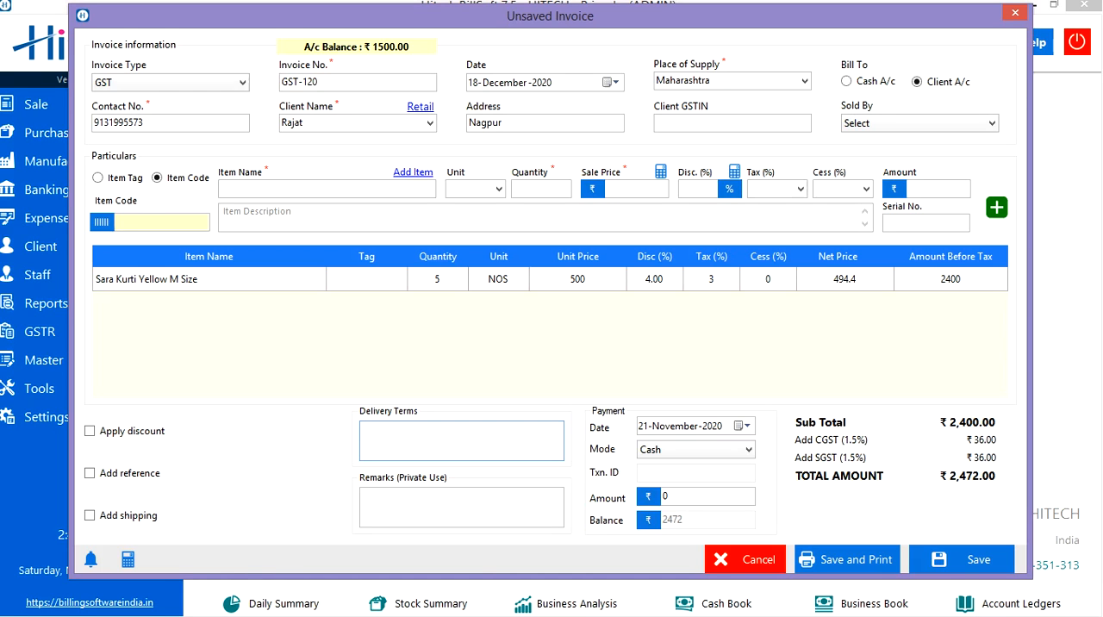
left_click(431, 507)
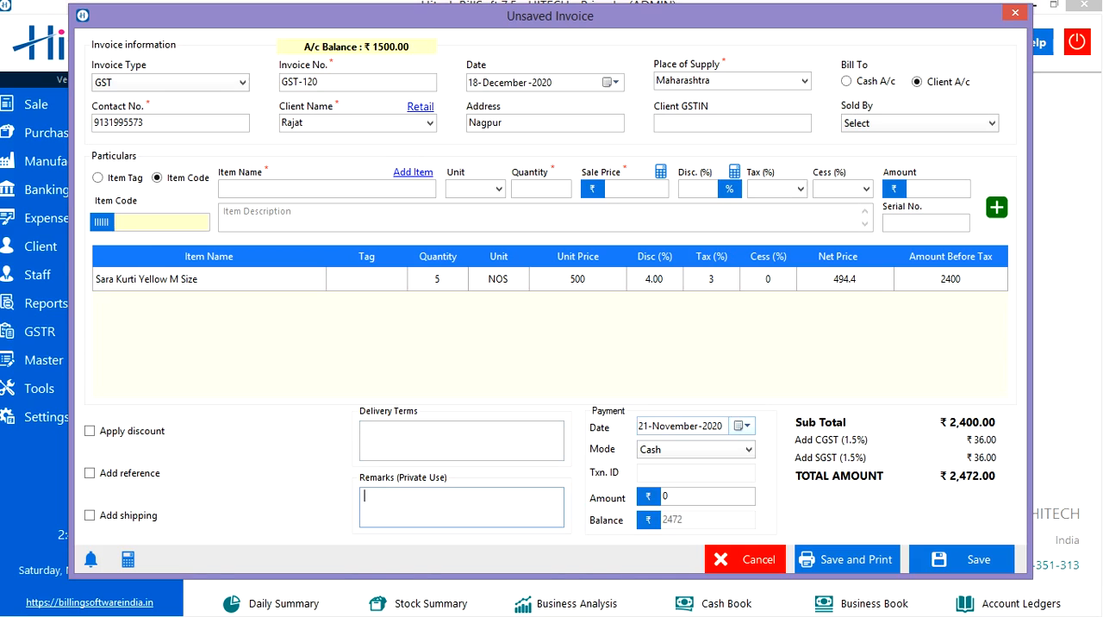
left_click(748, 449)
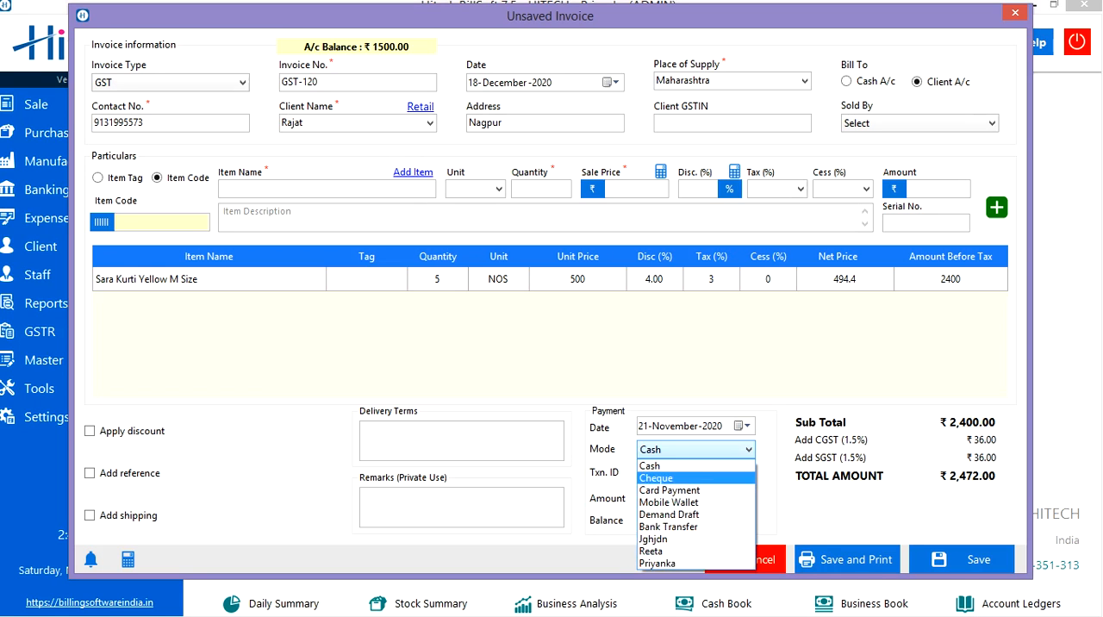
key("Return")
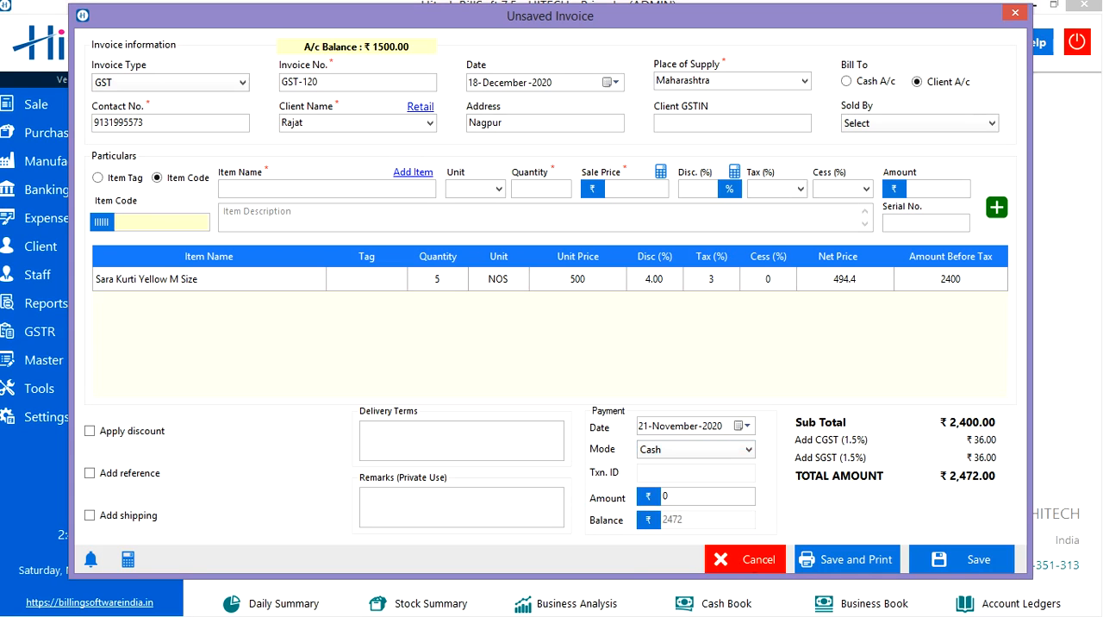
left_click(681, 496)
left_click(846, 81)
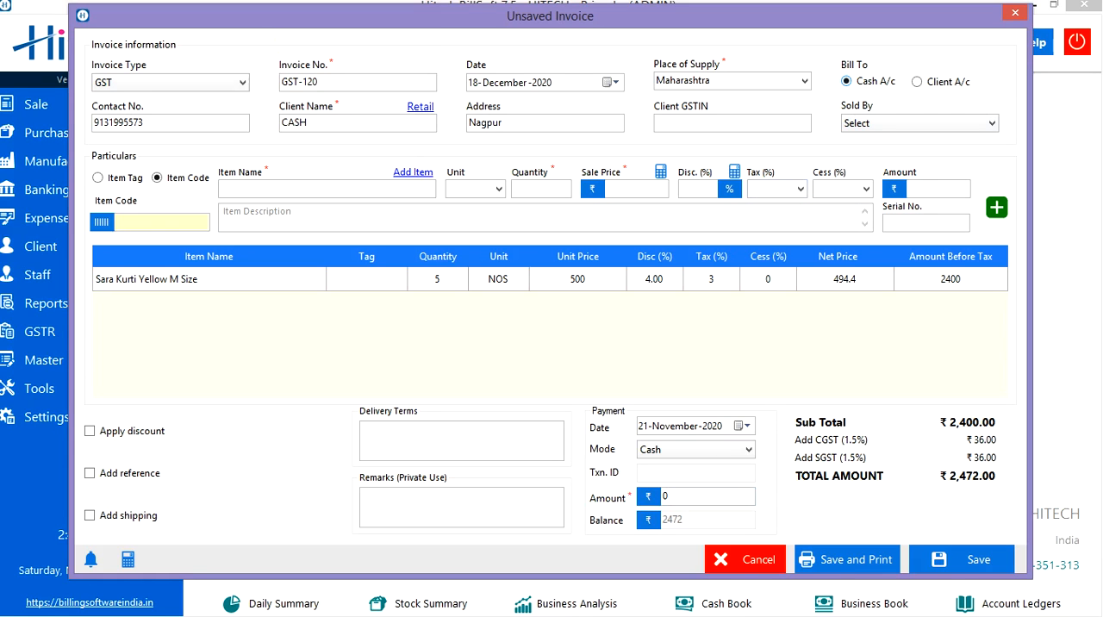
- Enter 2448 as the payment amount and save the new invoice for printing
left_click(680, 496)
key("BackSpace")
type("247")
key("BackSpace")
type("48")
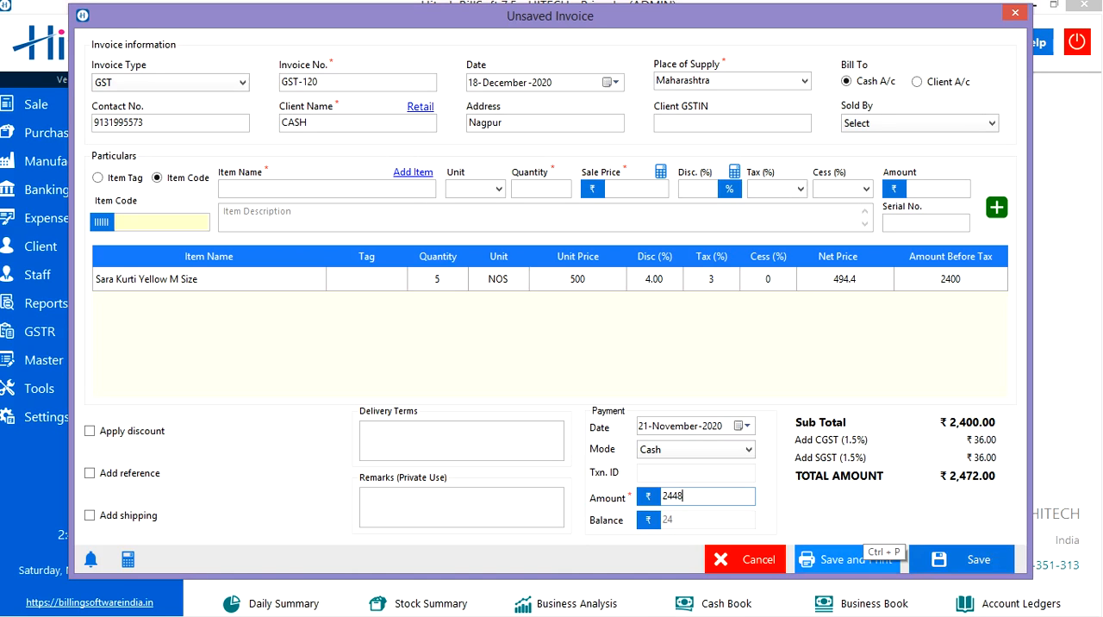
left_click(847, 559)
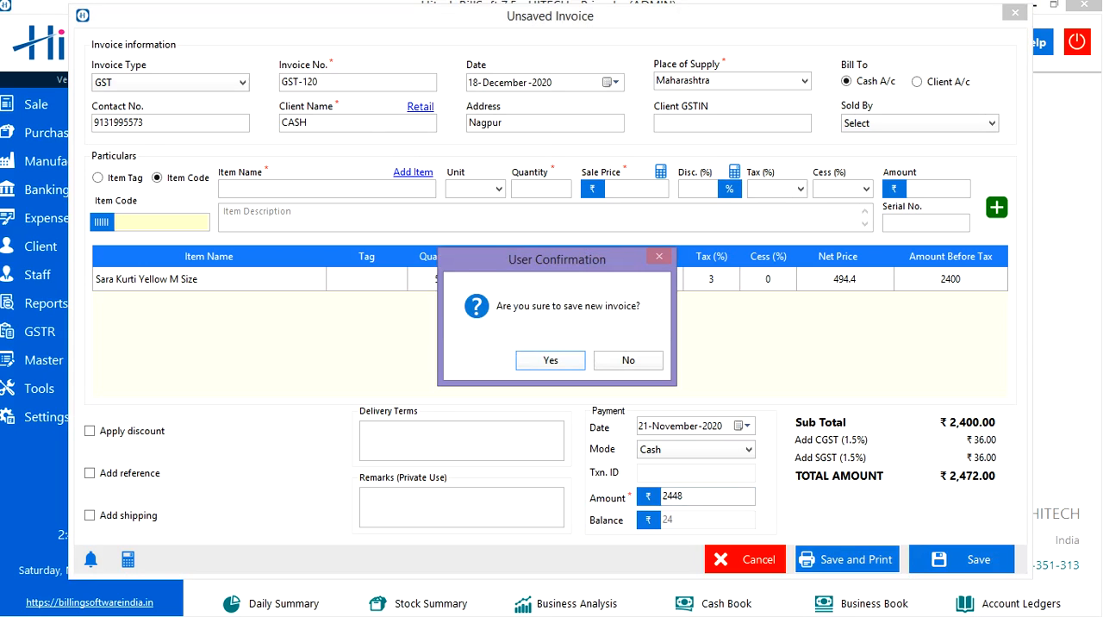
key("Return")
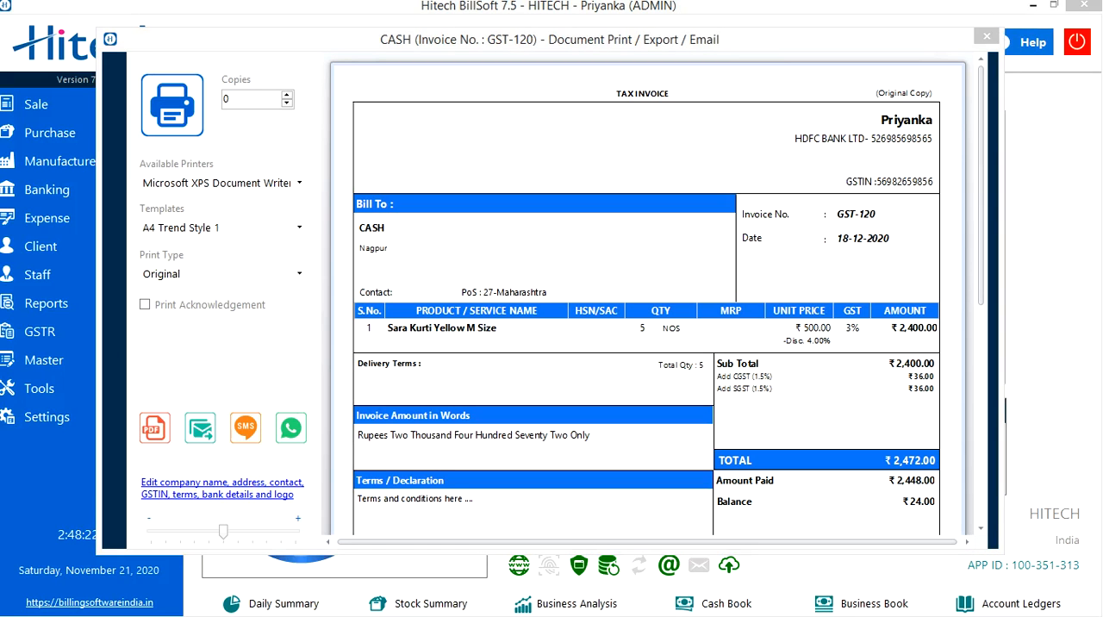
- Set the invoice printout to 3 copies with the A4 Trend Style 4 template
left_click(241, 99)
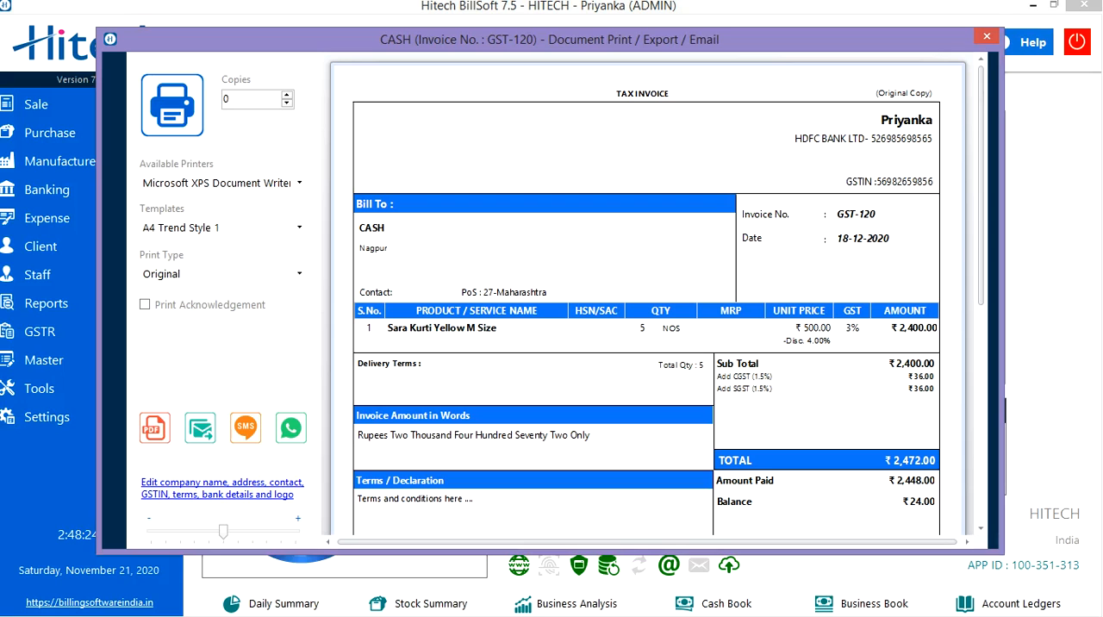
key("BackSpace")
type("3")
left_click(299, 227)
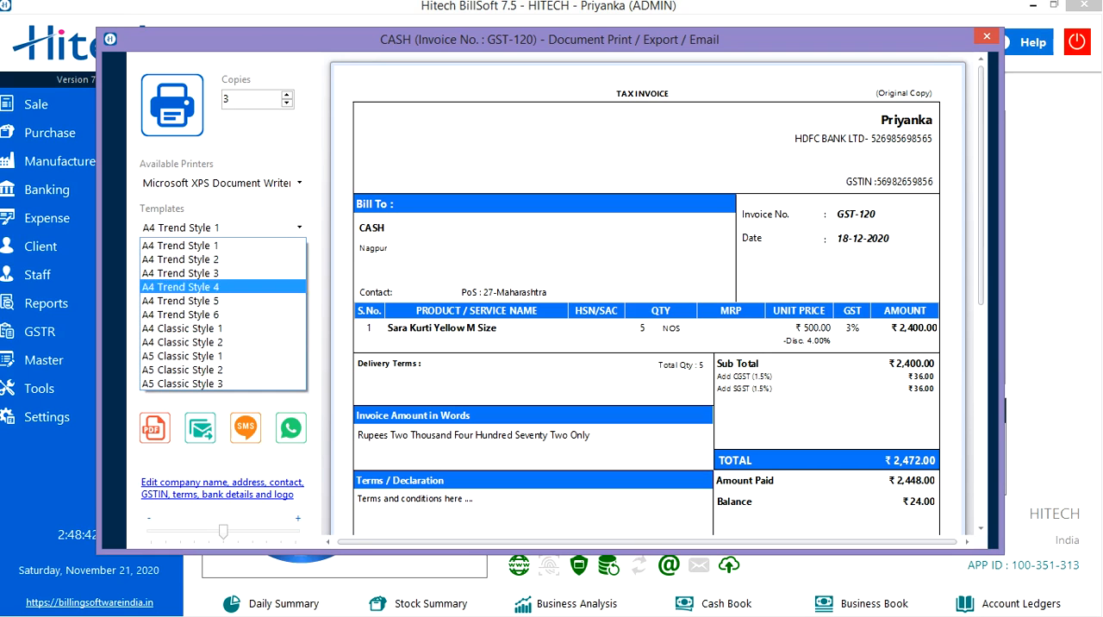
left_click(181, 287)
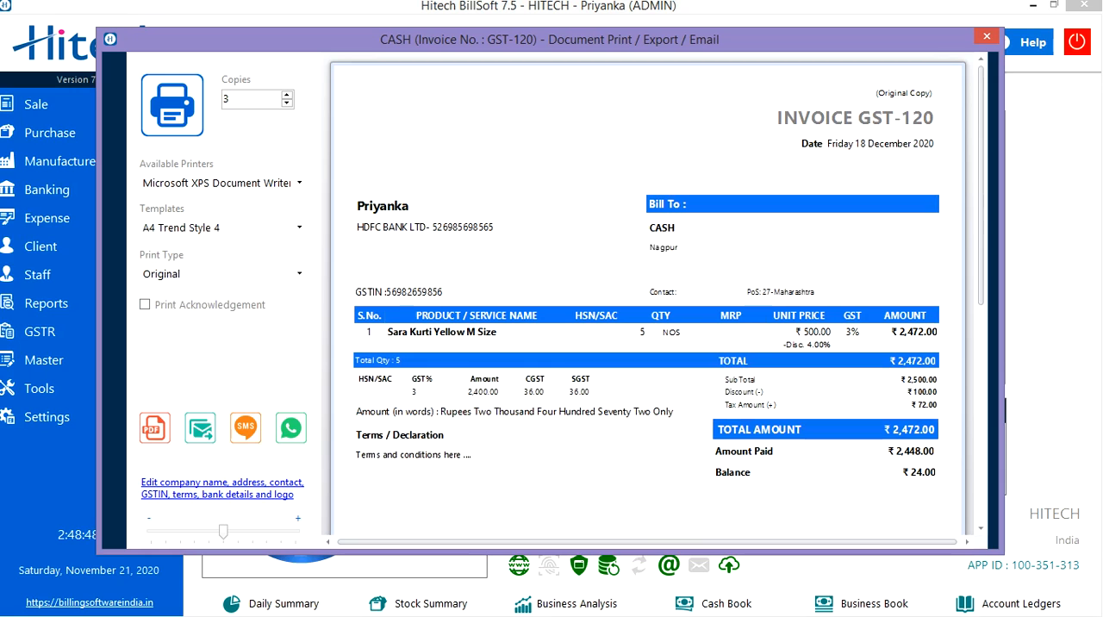
- Set the print type to Duplicate and include the acknowledgement slip in the printout
left_click(299, 274)
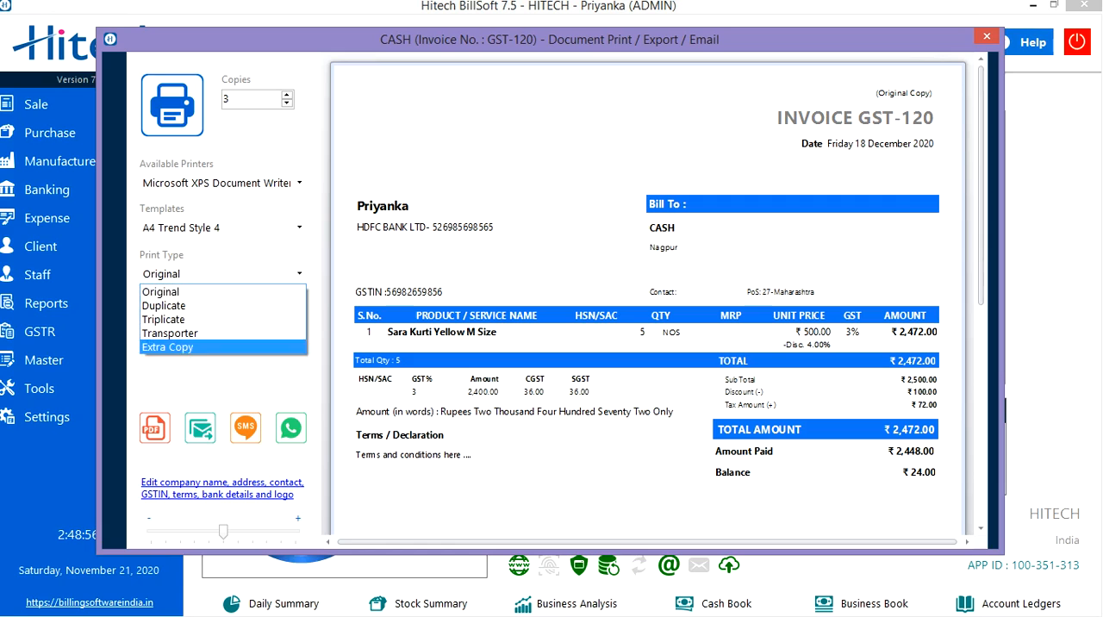
left_click(194, 306)
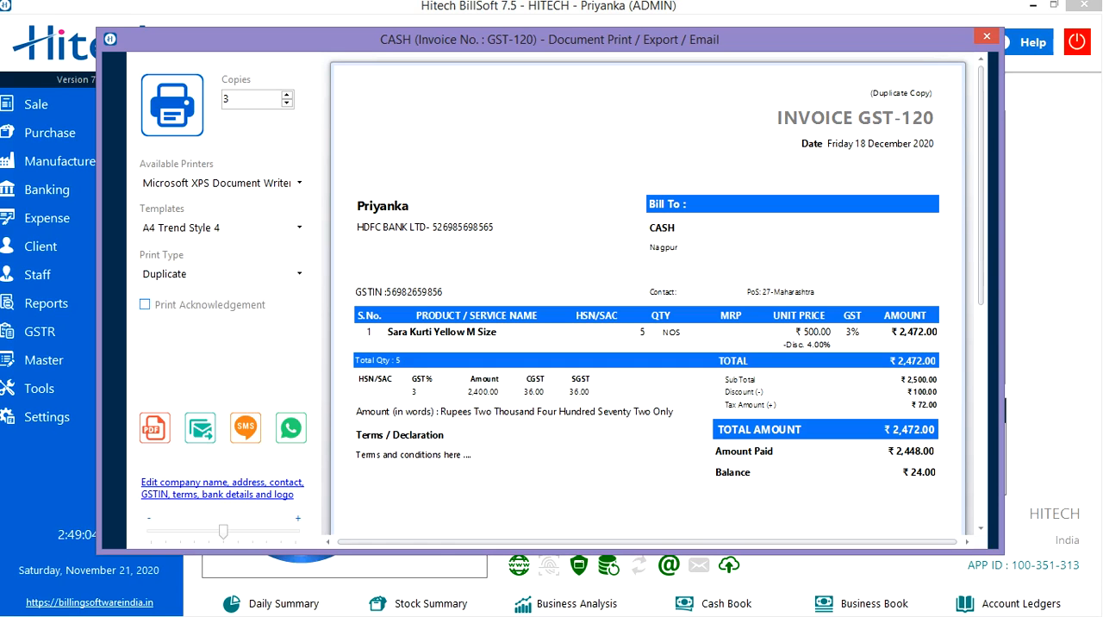
left_click(145, 304)
scroll(647, 298, "down", 5)
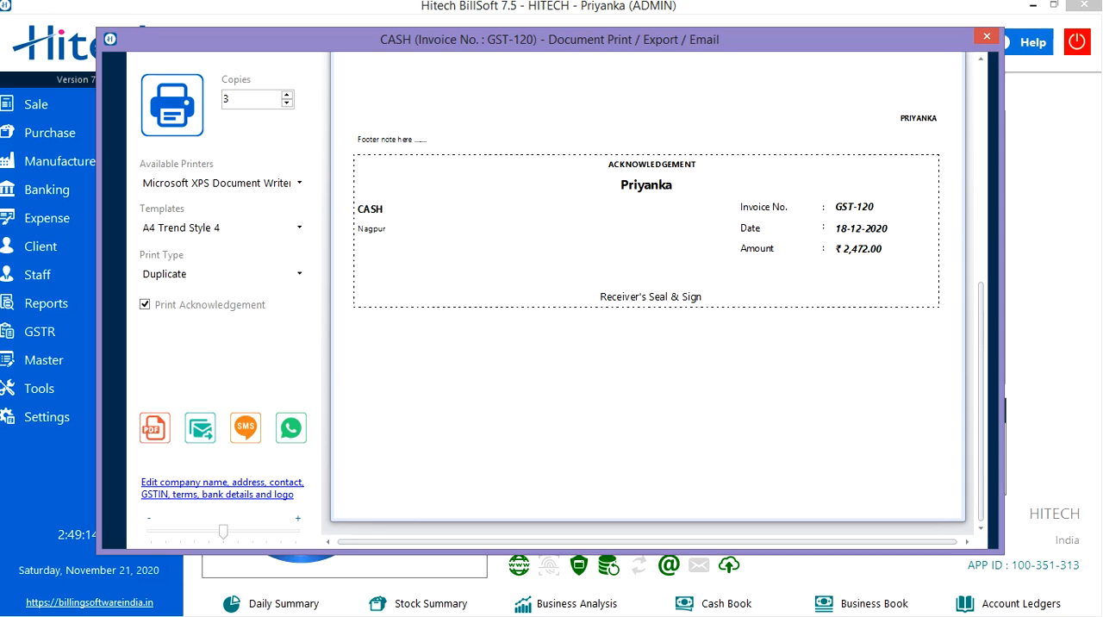
scroll(646, 293, "up", 5)
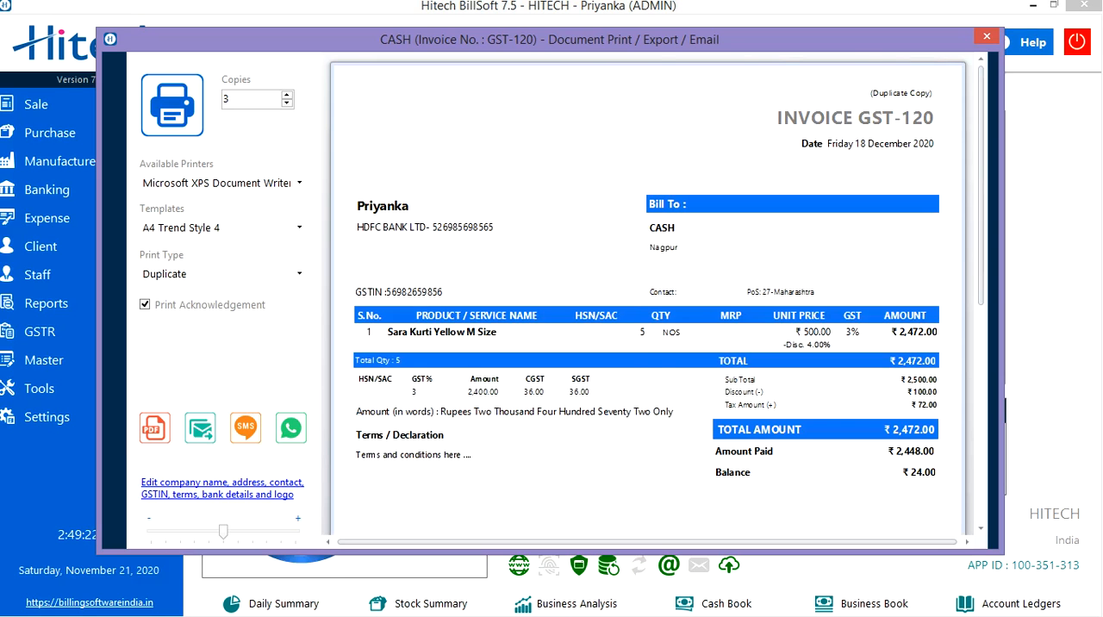
- Export the invoice as a PDF named GST120 to the Desktop
left_click(155, 427)
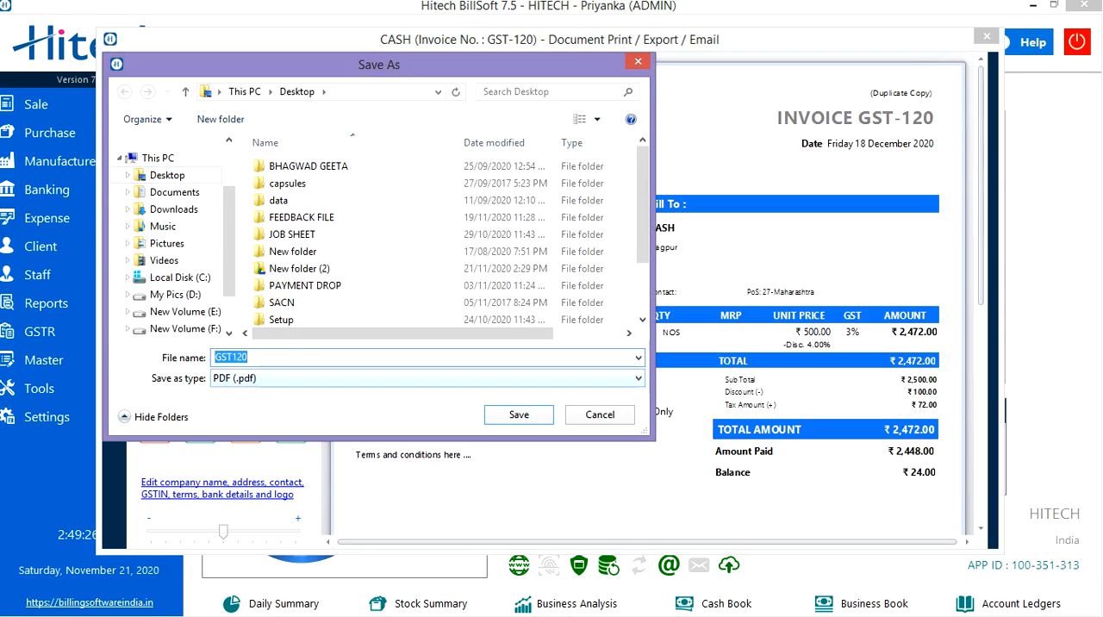
left_click(519, 415)
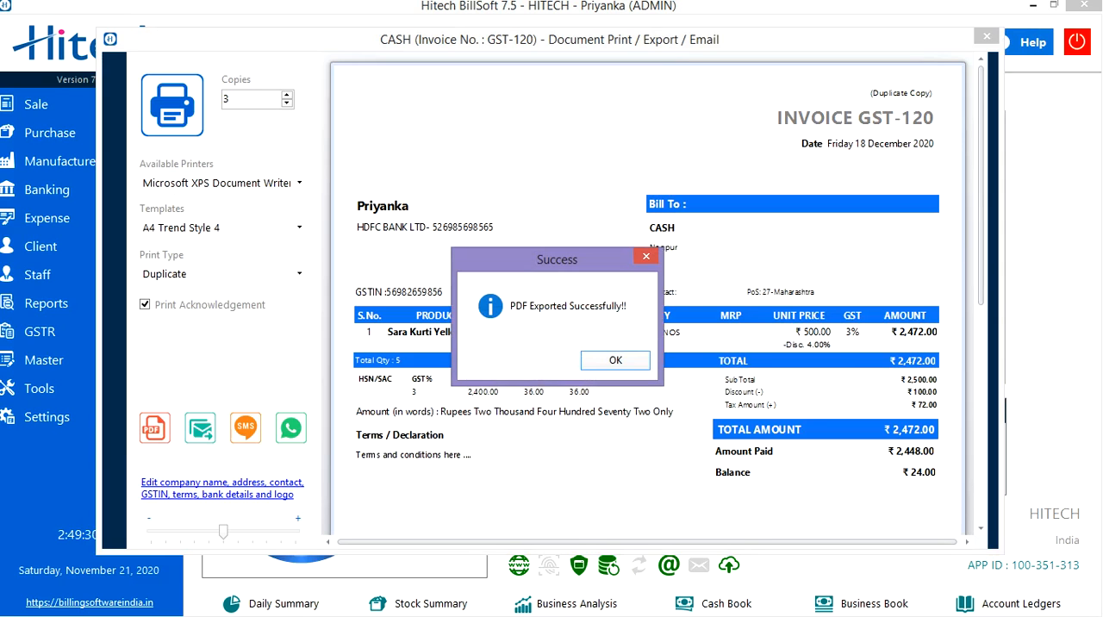
key("Return")
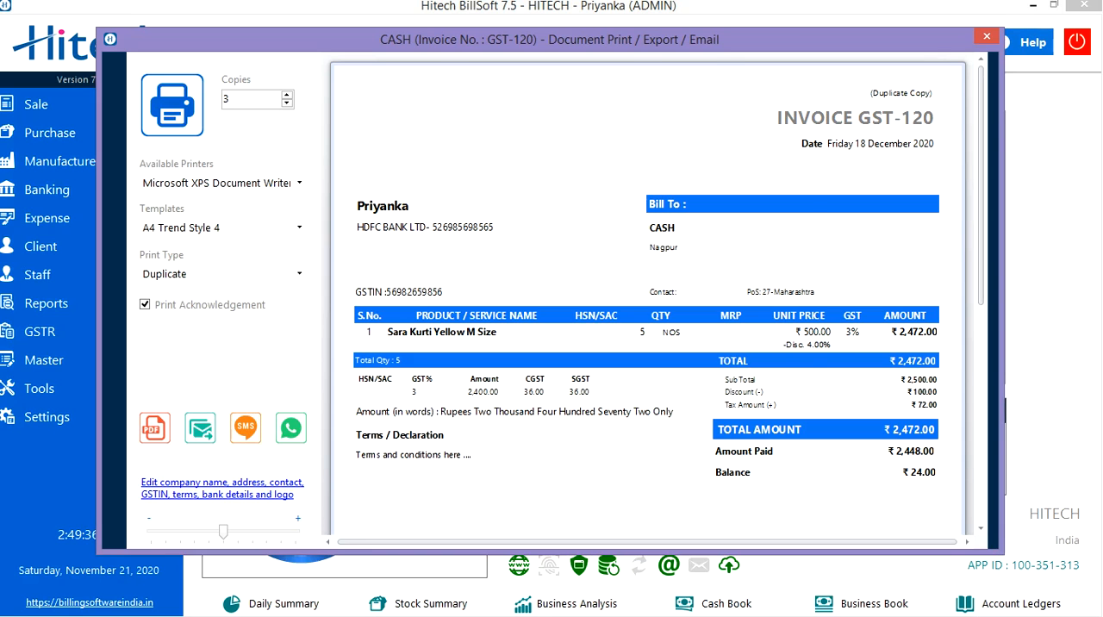
- Start an email with the invoice PDF attached and enter the recipient's email address
left_click(200, 428)
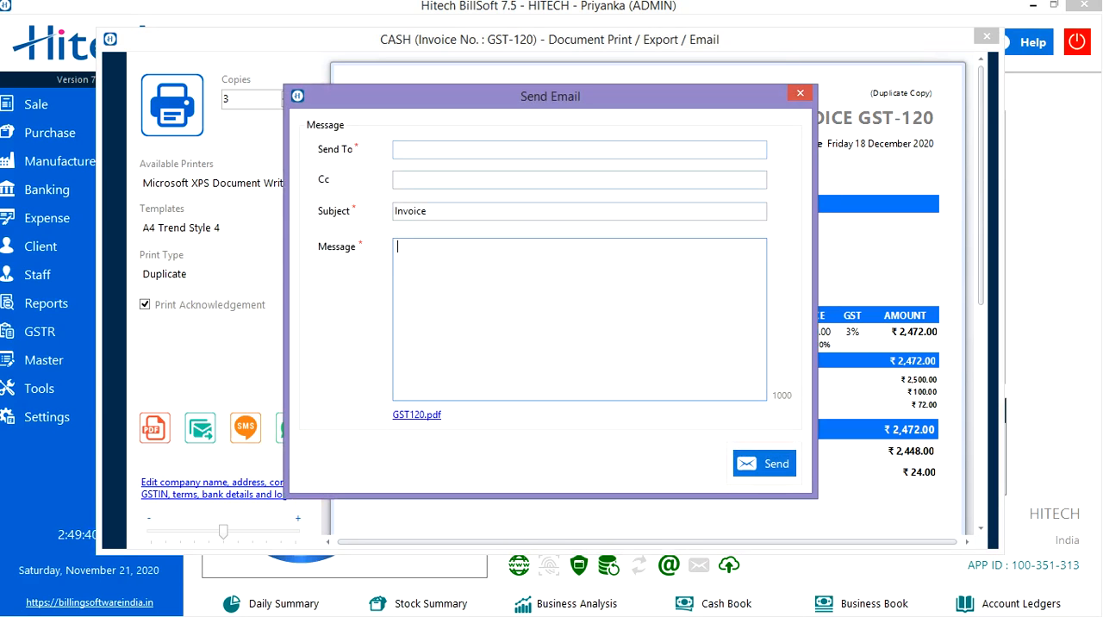
left_click(396, 150)
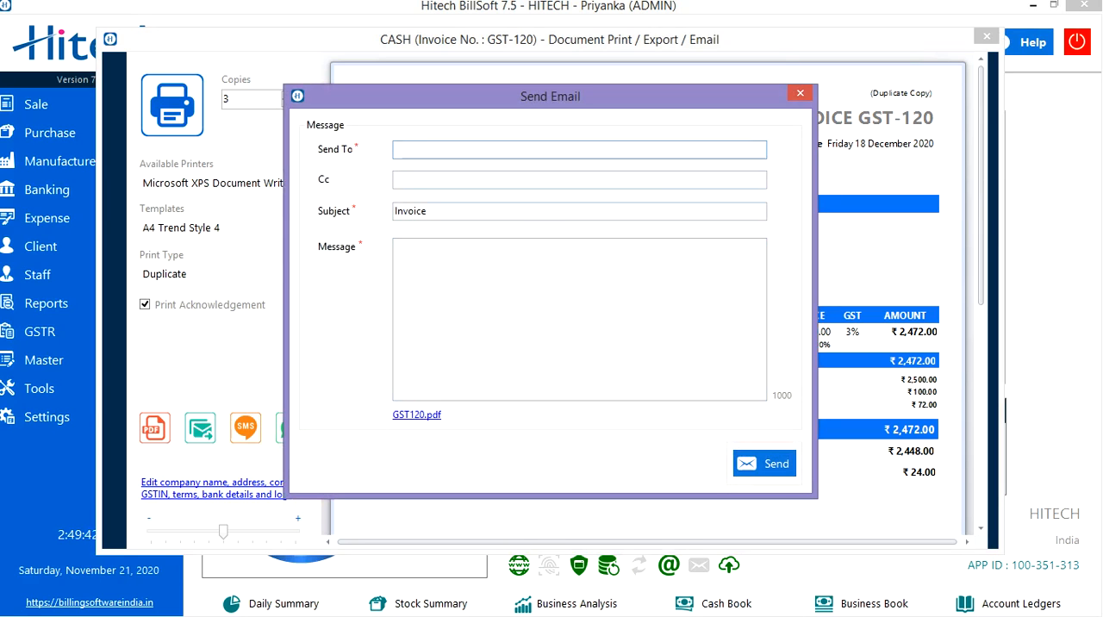
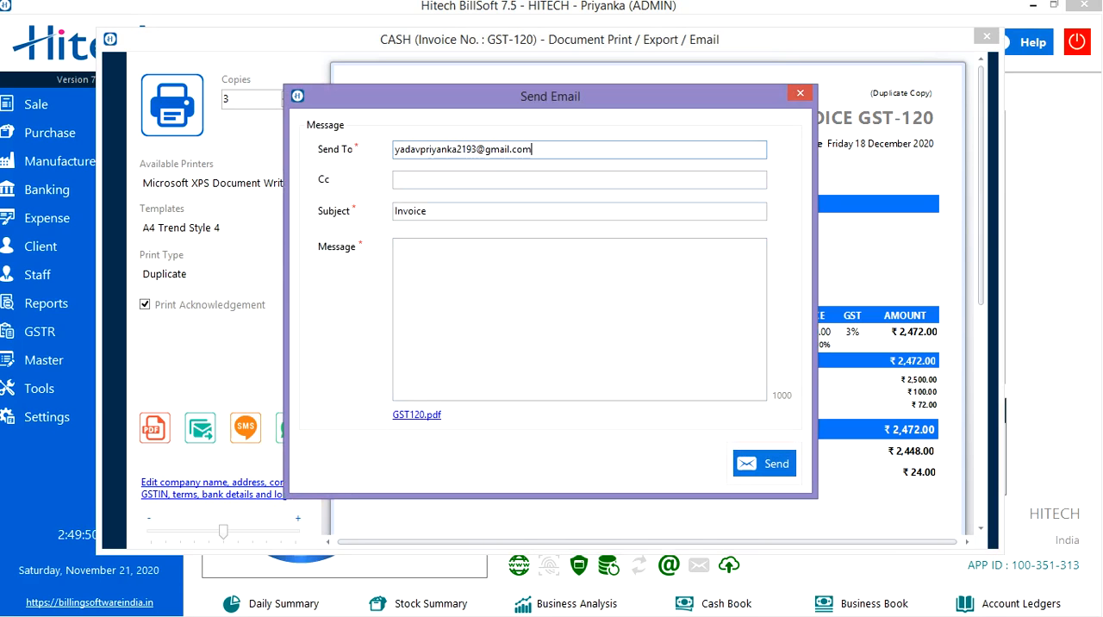
- Write "invoice" as the email message and send the email
left_click(398, 247)
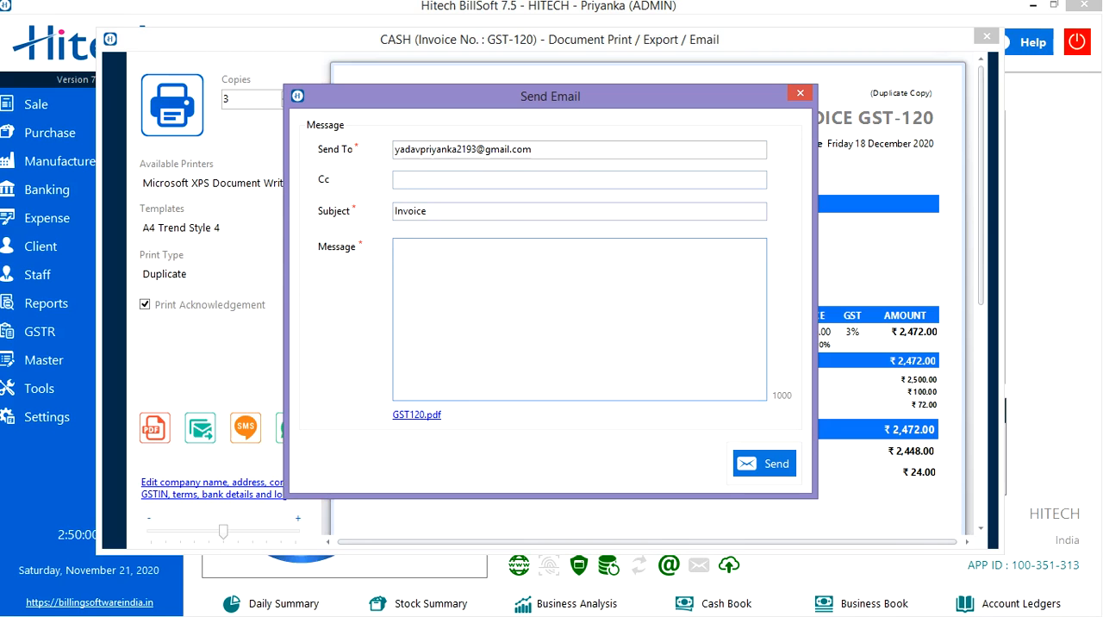
type("invoice")
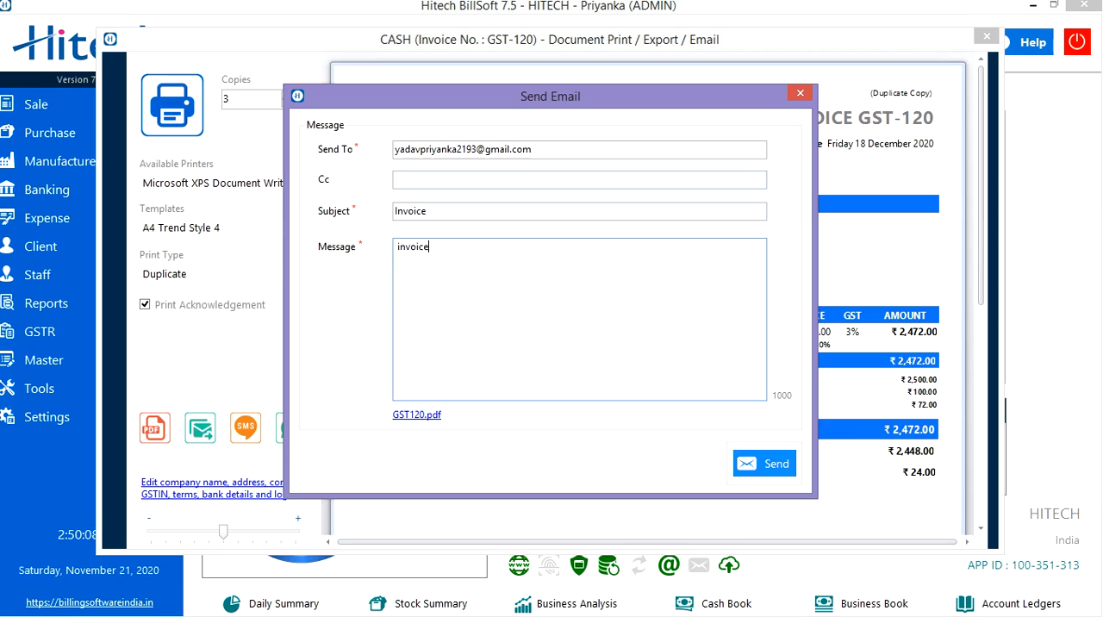
left_click(765, 464)
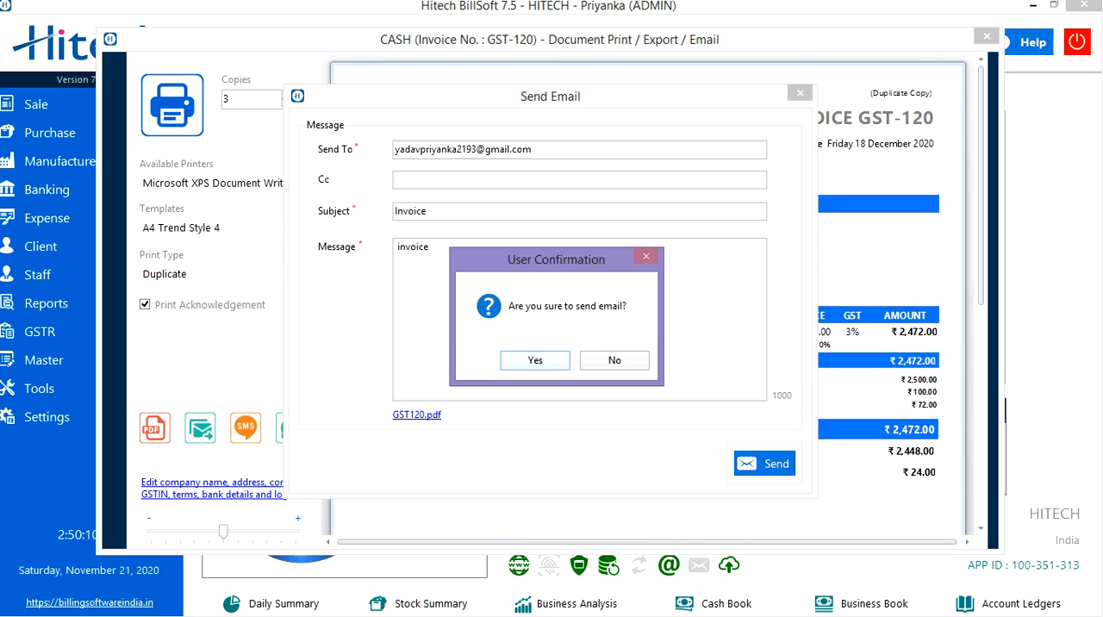
key("Return")
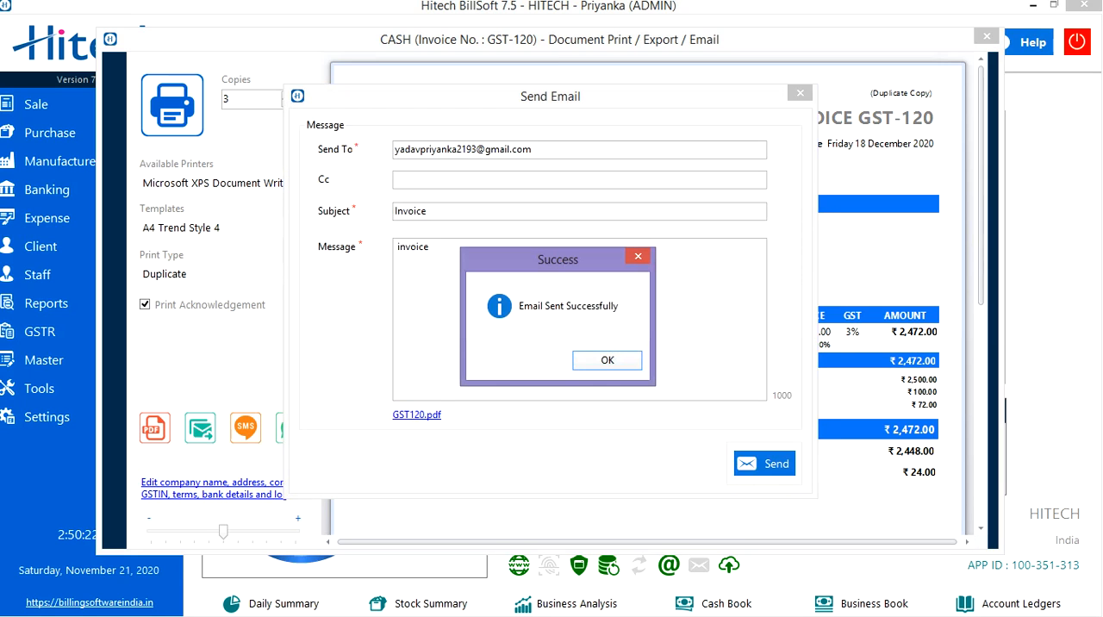
key("Return")
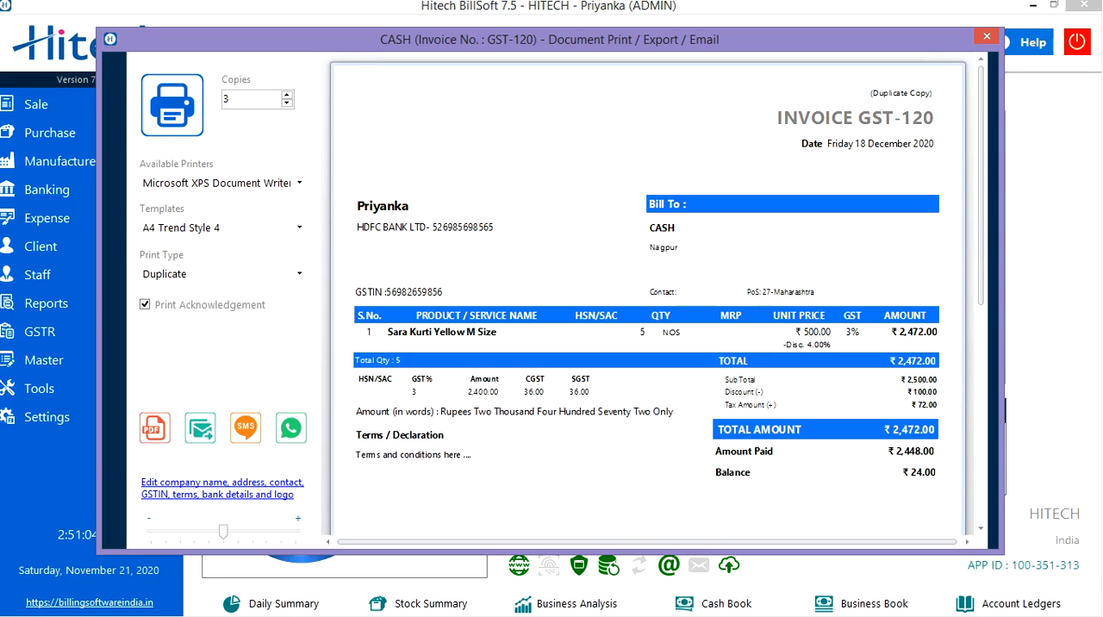
- Review the company details, bank name, terms and footer note in the print info, save it, and close the invoice print window
left_click(223, 488)
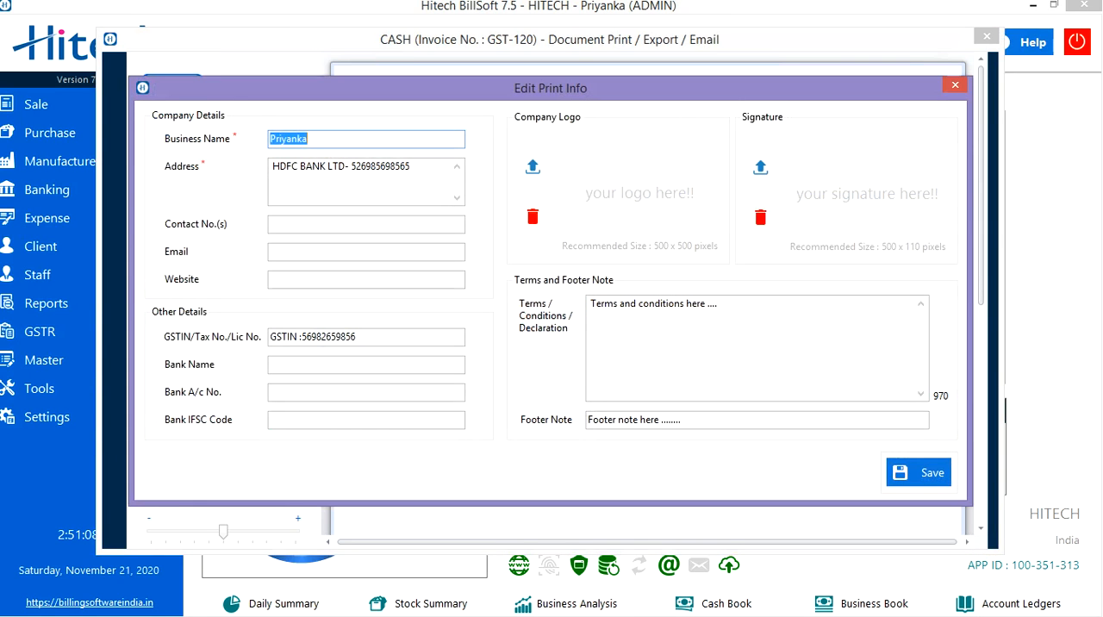
left_click(324, 138)
left_click(361, 336)
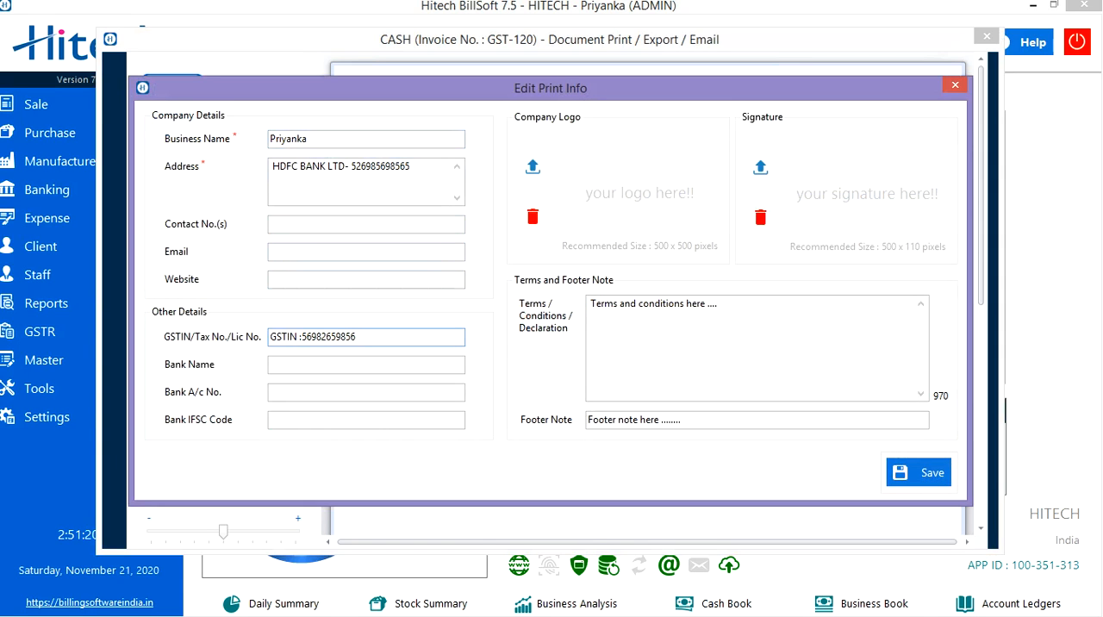
left_click(365, 365)
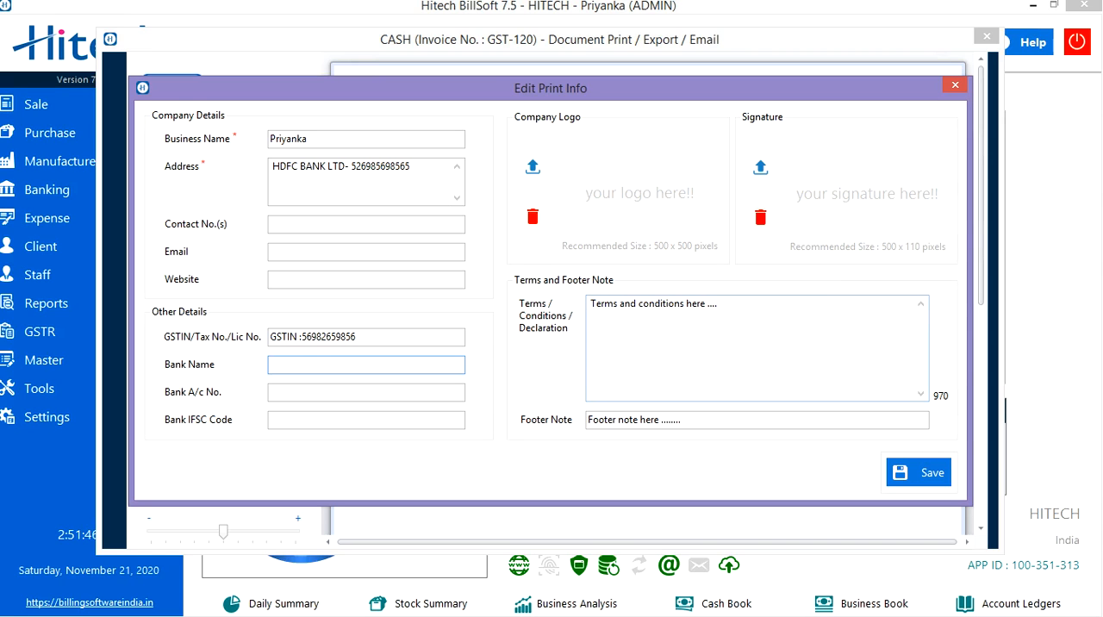
left_click(618, 304)
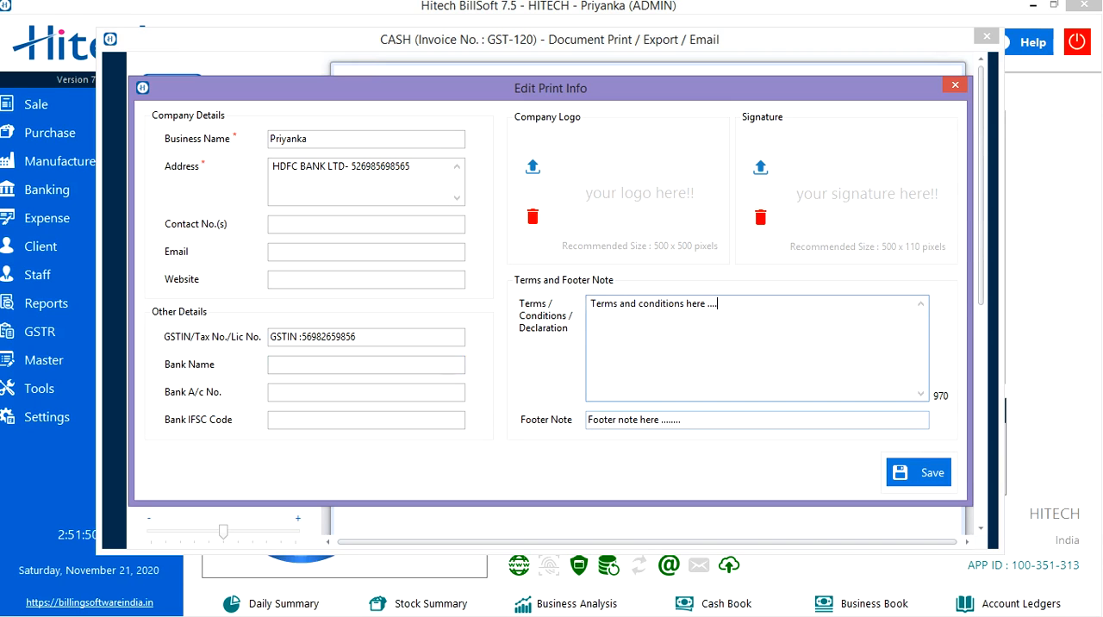
left_click(681, 419)
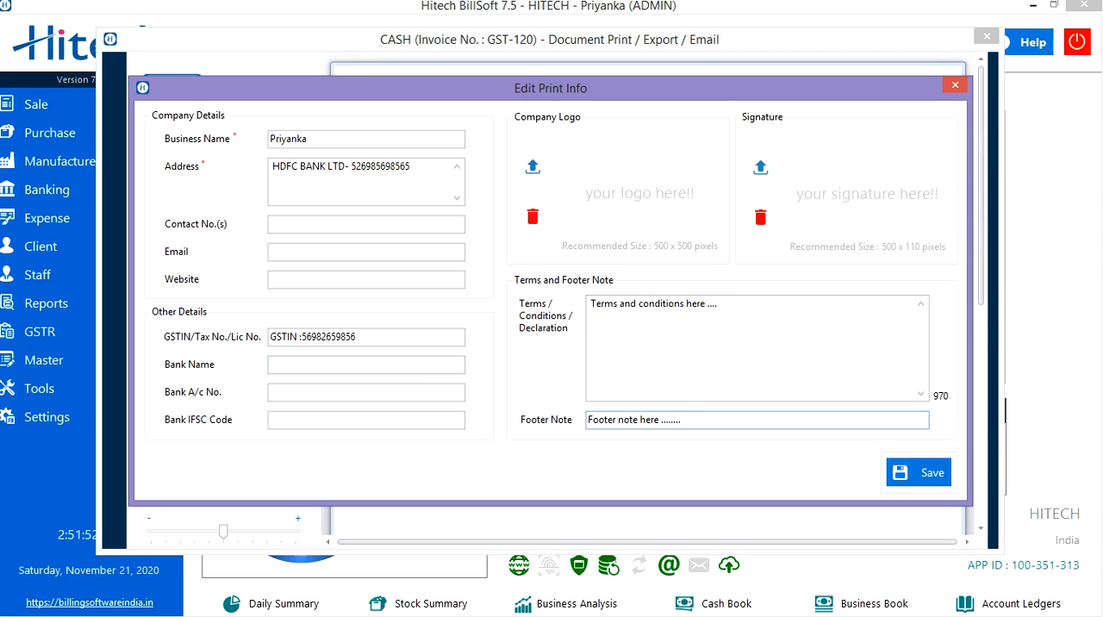
left_click(918, 472)
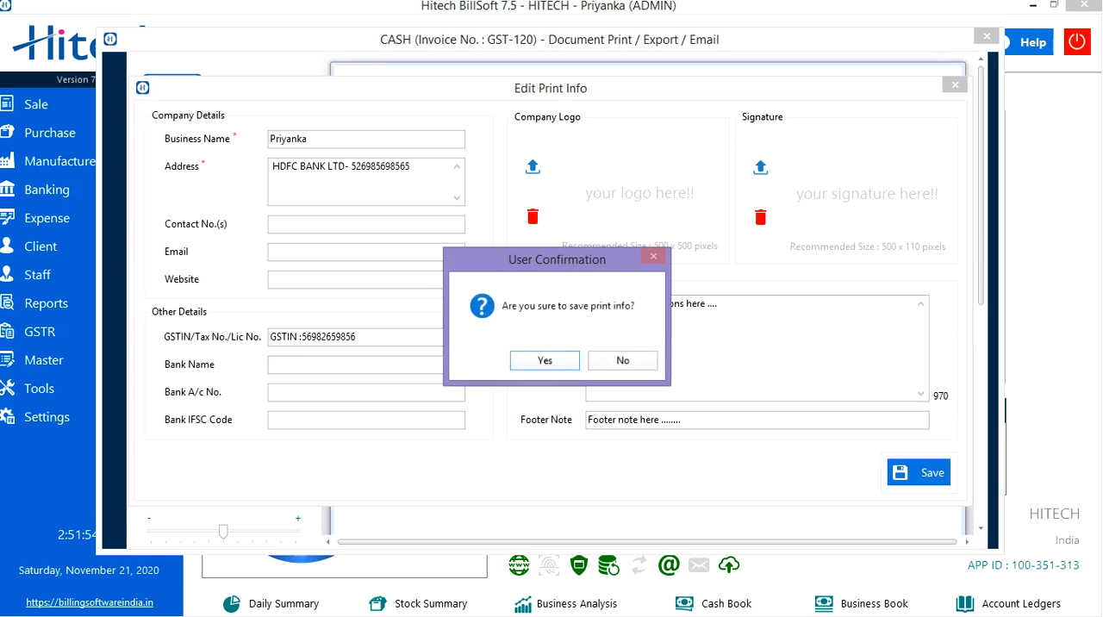
left_click(551, 360)
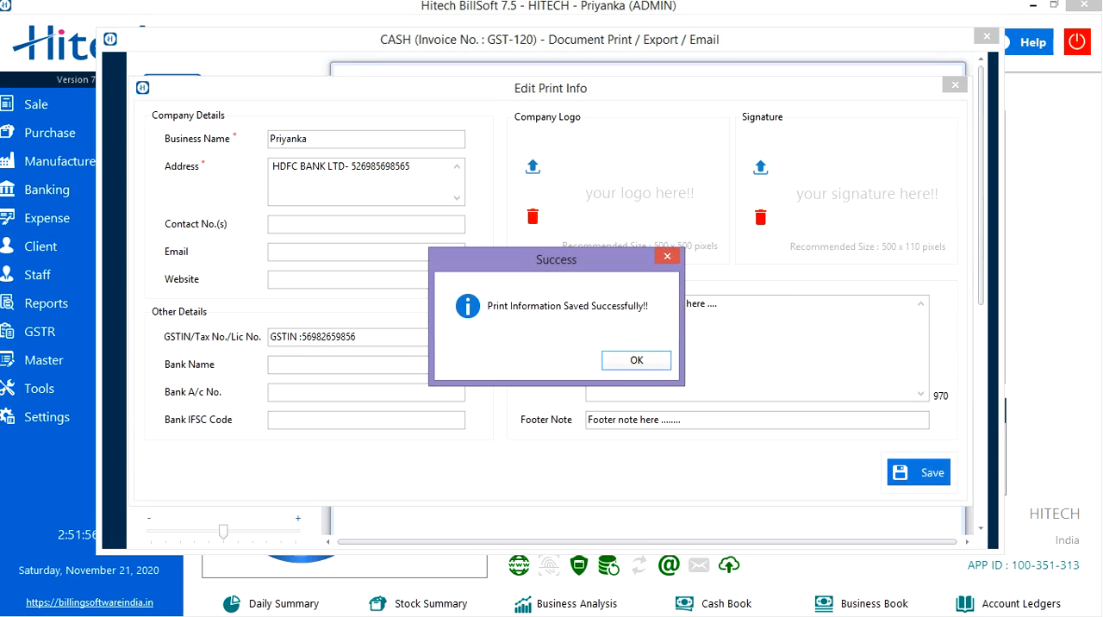
key("Return")
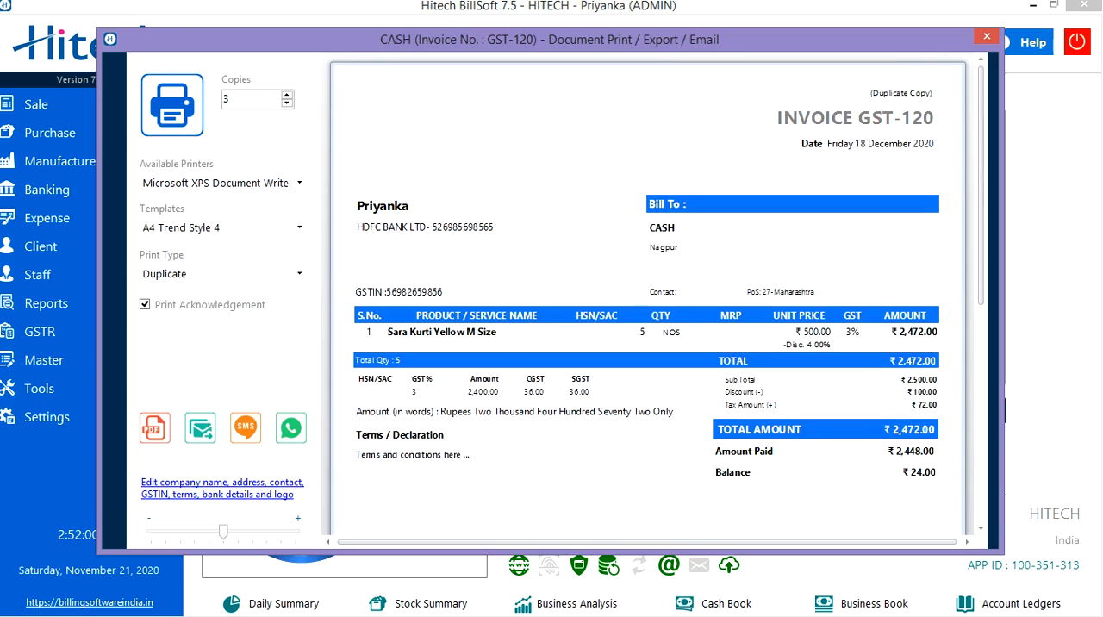
left_click(987, 36)
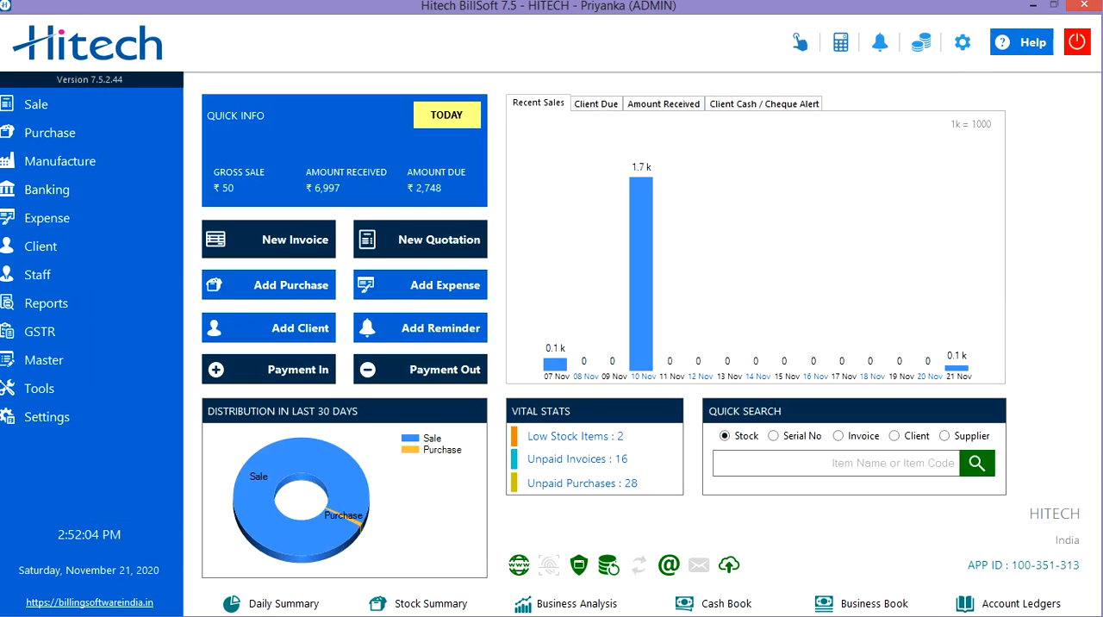
- Open the list of saved sale invoices and examine the actions available for the most recent one
left_click(52, 104)
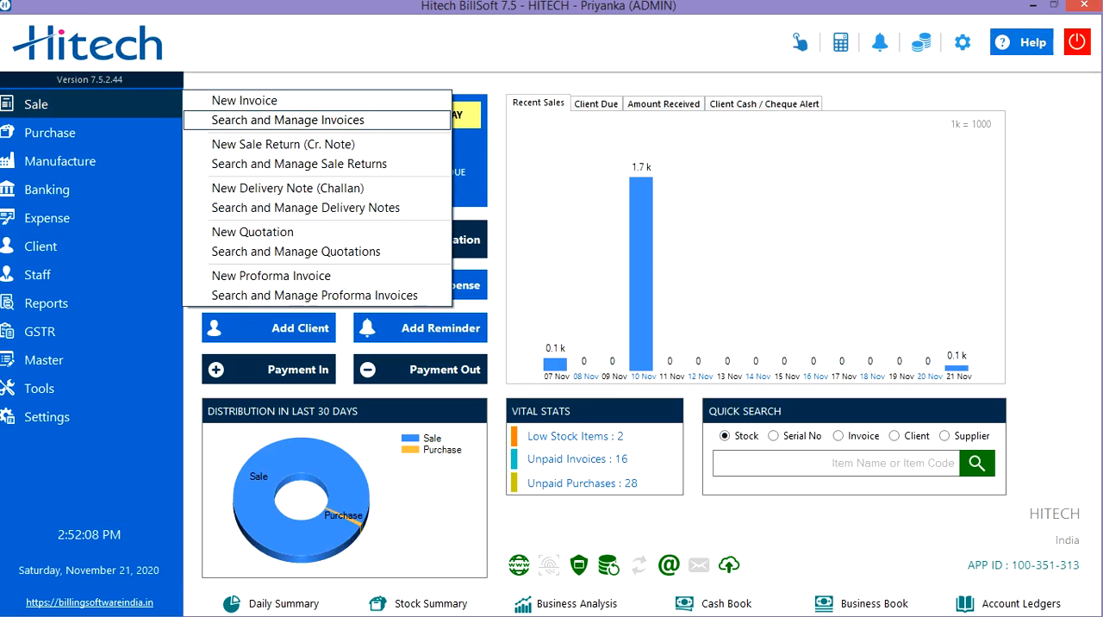
left_click(288, 120)
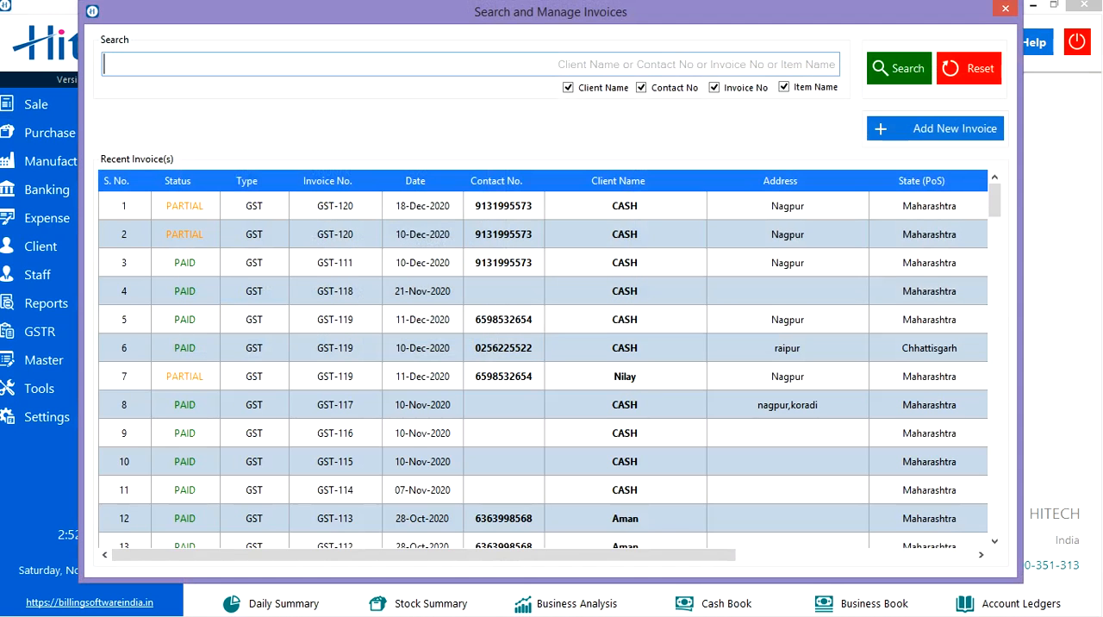
right_click(262, 215)
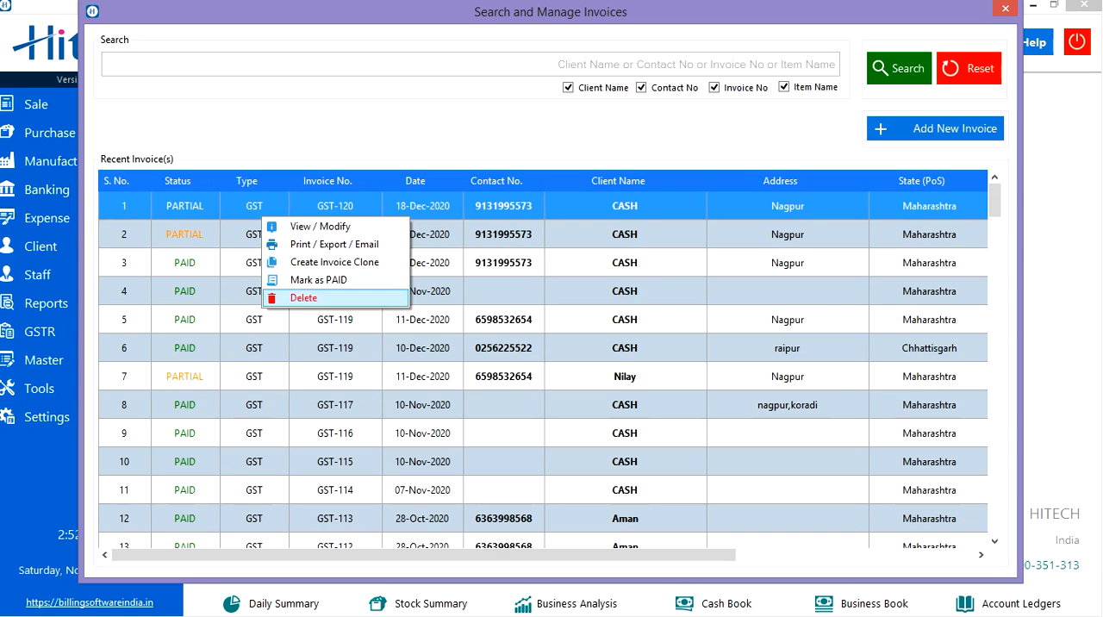
left_click(1004, 9)
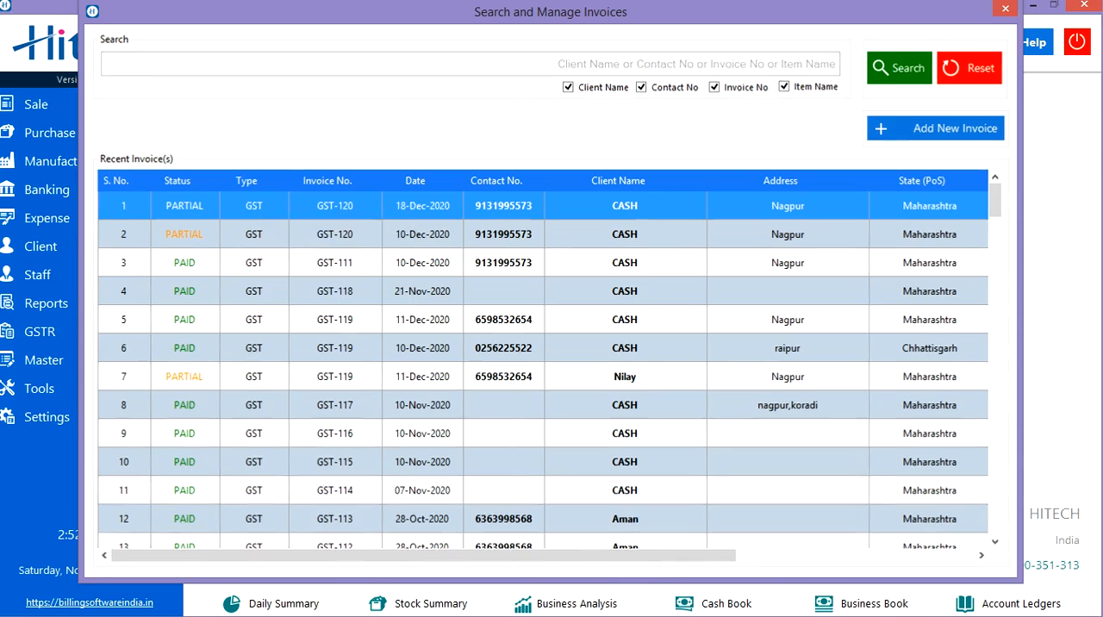